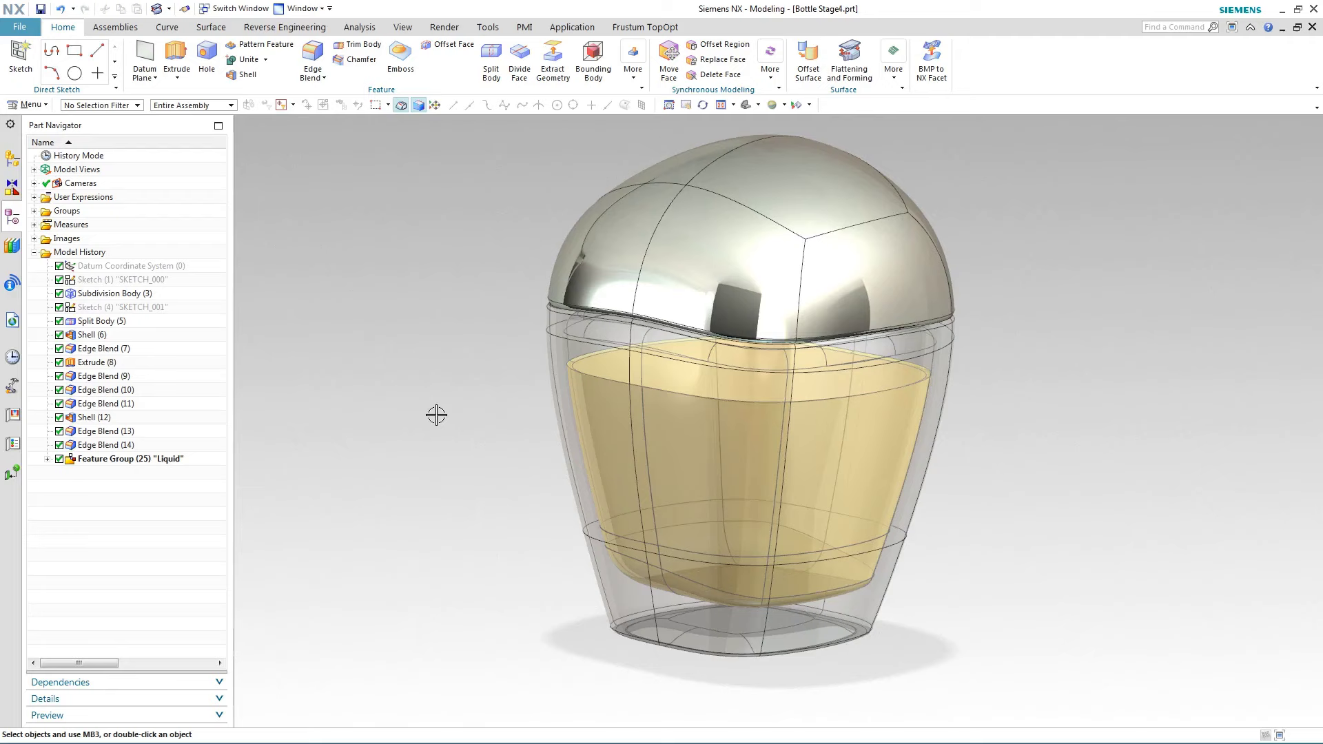
# Start a Flattening operation on the bottle's two front faces, setting its origin and primary direction
pyautogui.click(848, 58)
pyautogui.click(162, 164)
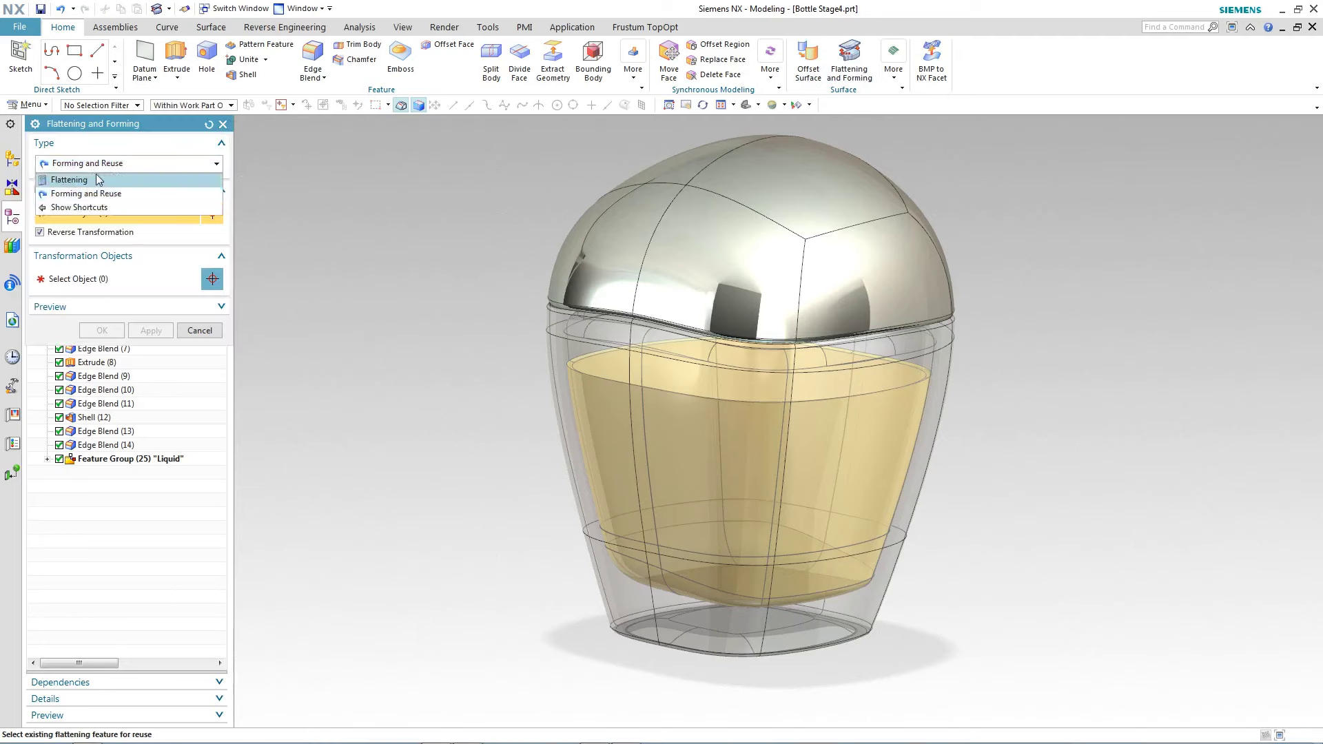
pyautogui.click(99, 180)
pyautogui.click(603, 422)
pyautogui.click(685, 434)
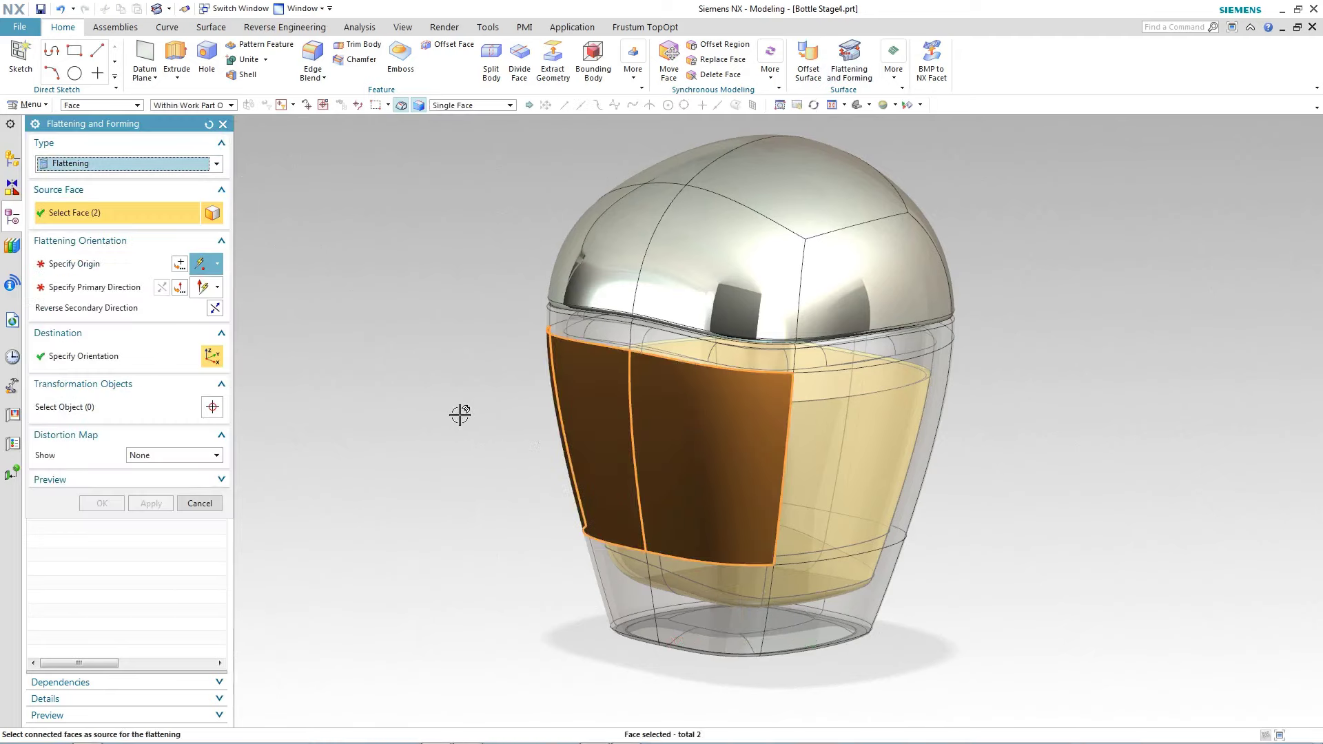
pyautogui.middleClick(459, 414)
pyautogui.click(650, 552)
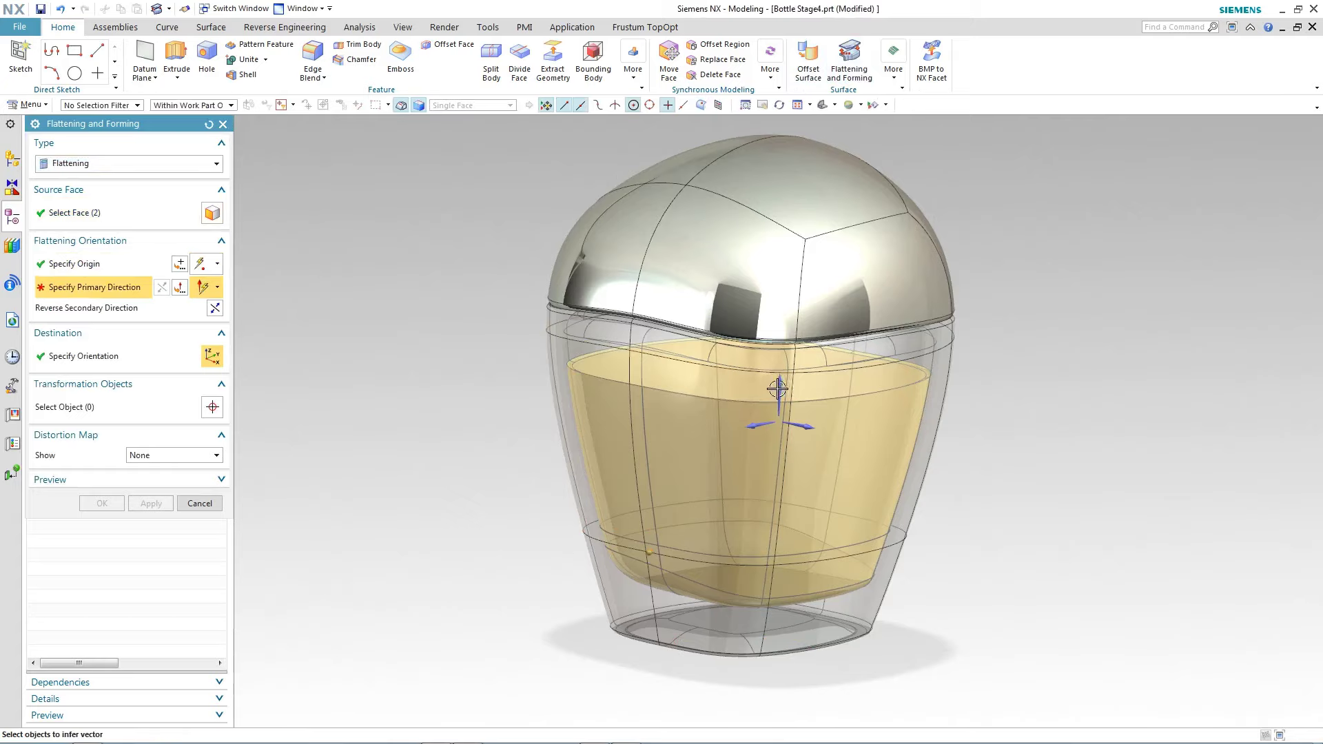
pyautogui.click(618, 596)
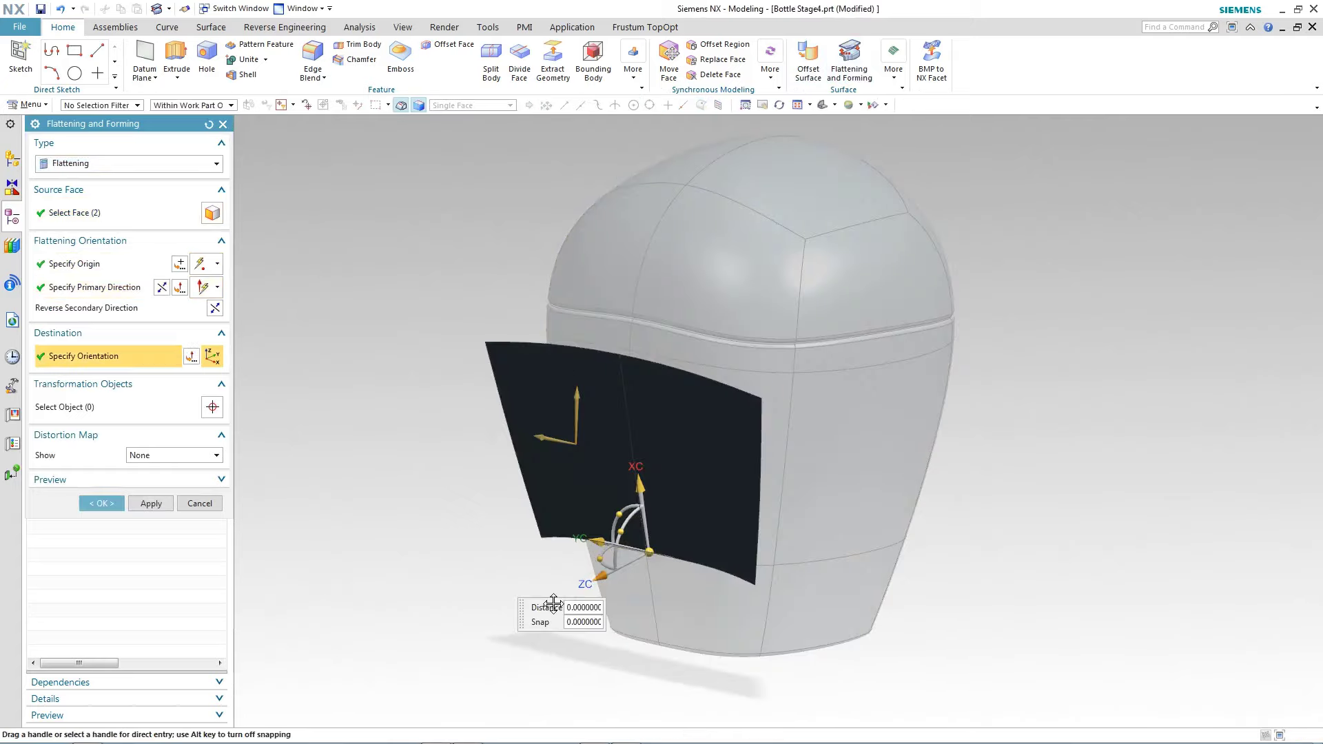
# Slide the flattened sheet along XC clear of the bottle and create it
pyautogui.moveTo(554, 604); pyautogui.dragTo(517, 619)
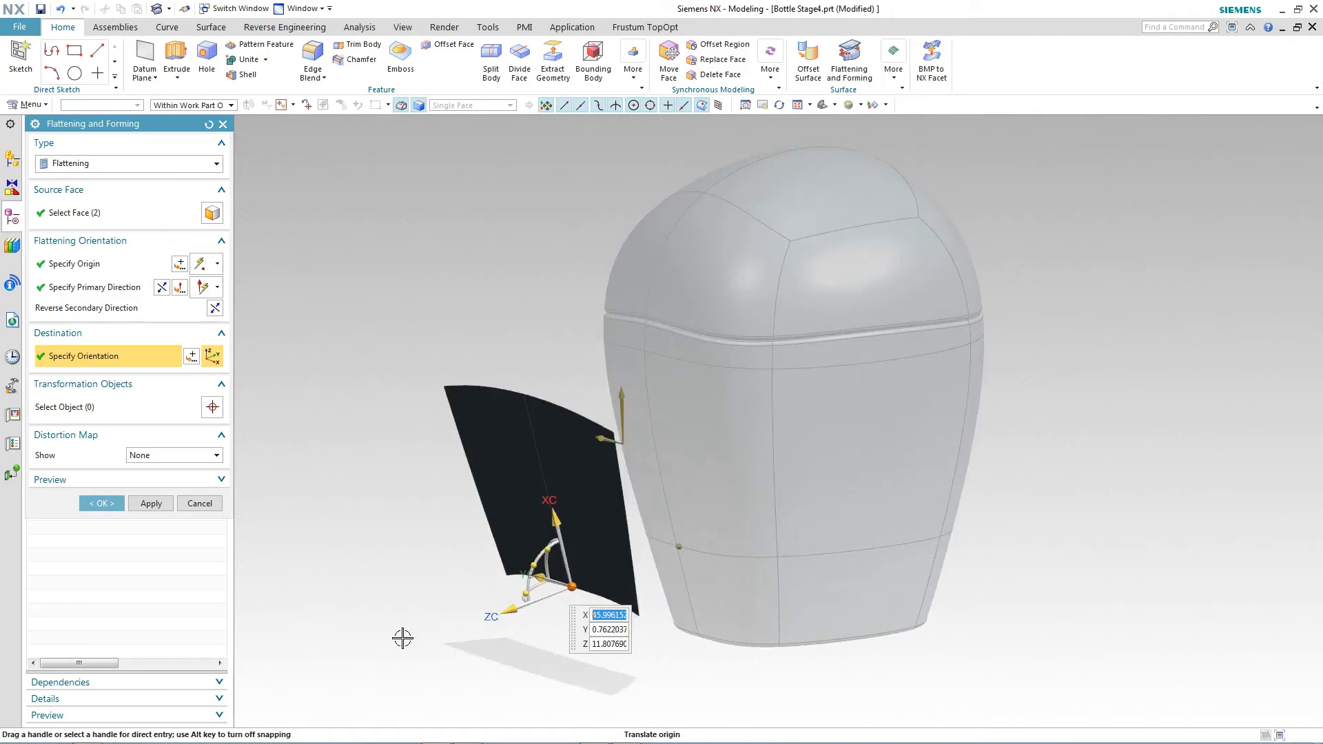
pyautogui.moveTo(402, 638)
pyautogui.mouseDown(button='middle')
pyautogui.moveTo(611, 679)
pyautogui.moveTo(611, 581)
pyautogui.mouseUp(button='middle')
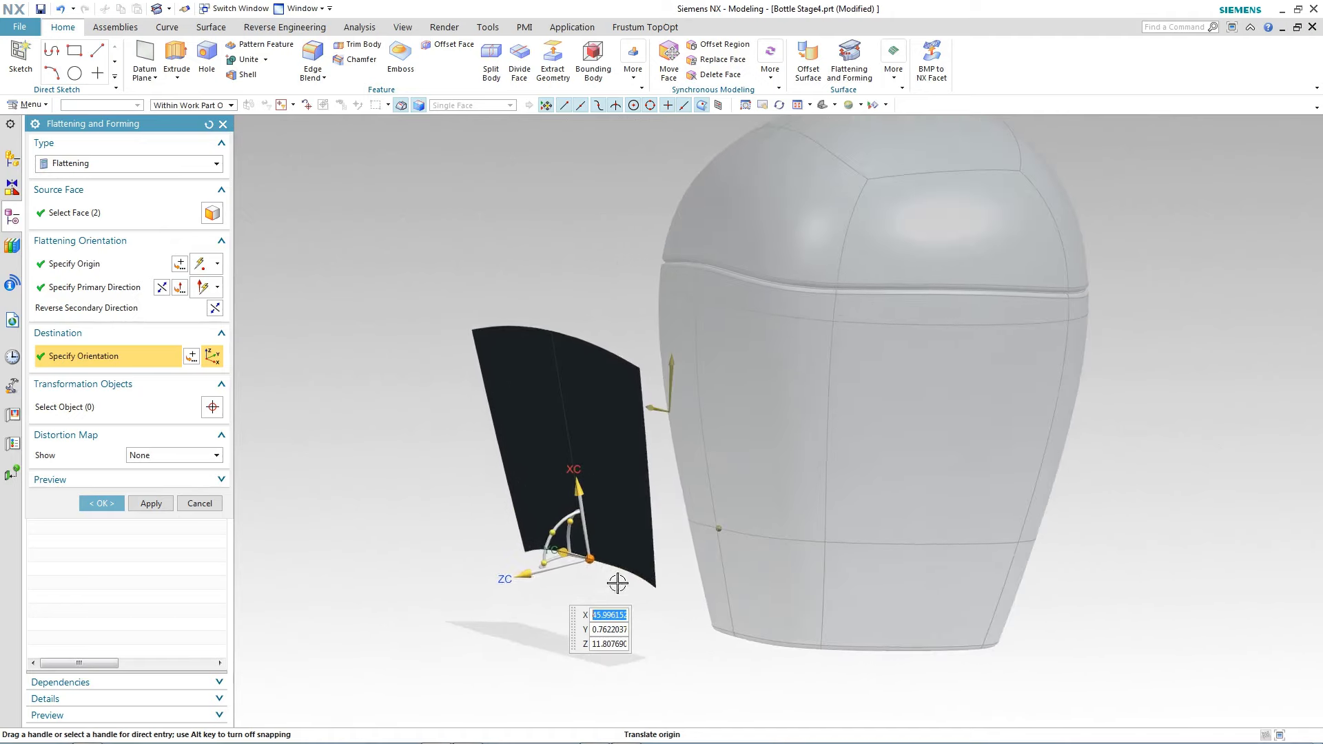
pyautogui.rightClick(584, 559)
pyautogui.click(634, 615)
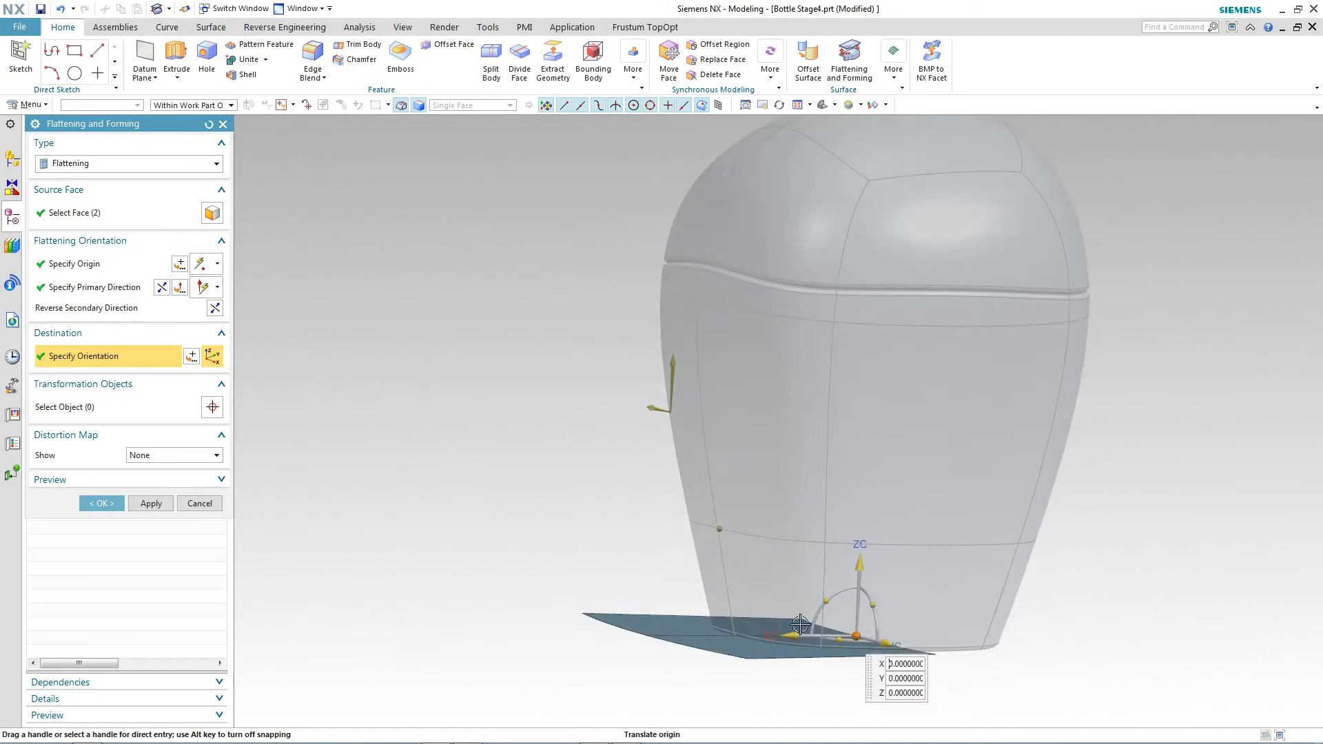
pyautogui.moveTo(792, 633); pyautogui.dragTo(448, 646)
pyautogui.moveTo(467, 449); pyautogui.dragTo(432, 370, button='middle')
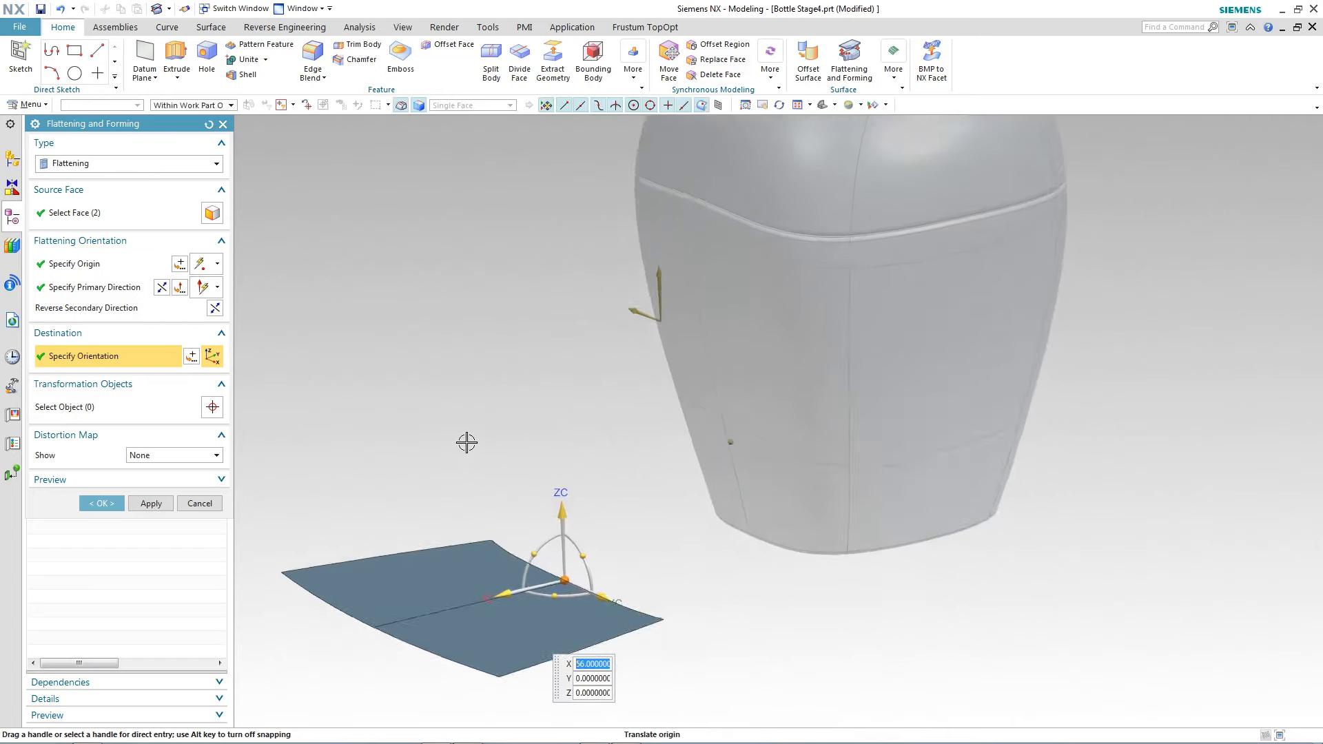
pyautogui.middleClick(432, 370)
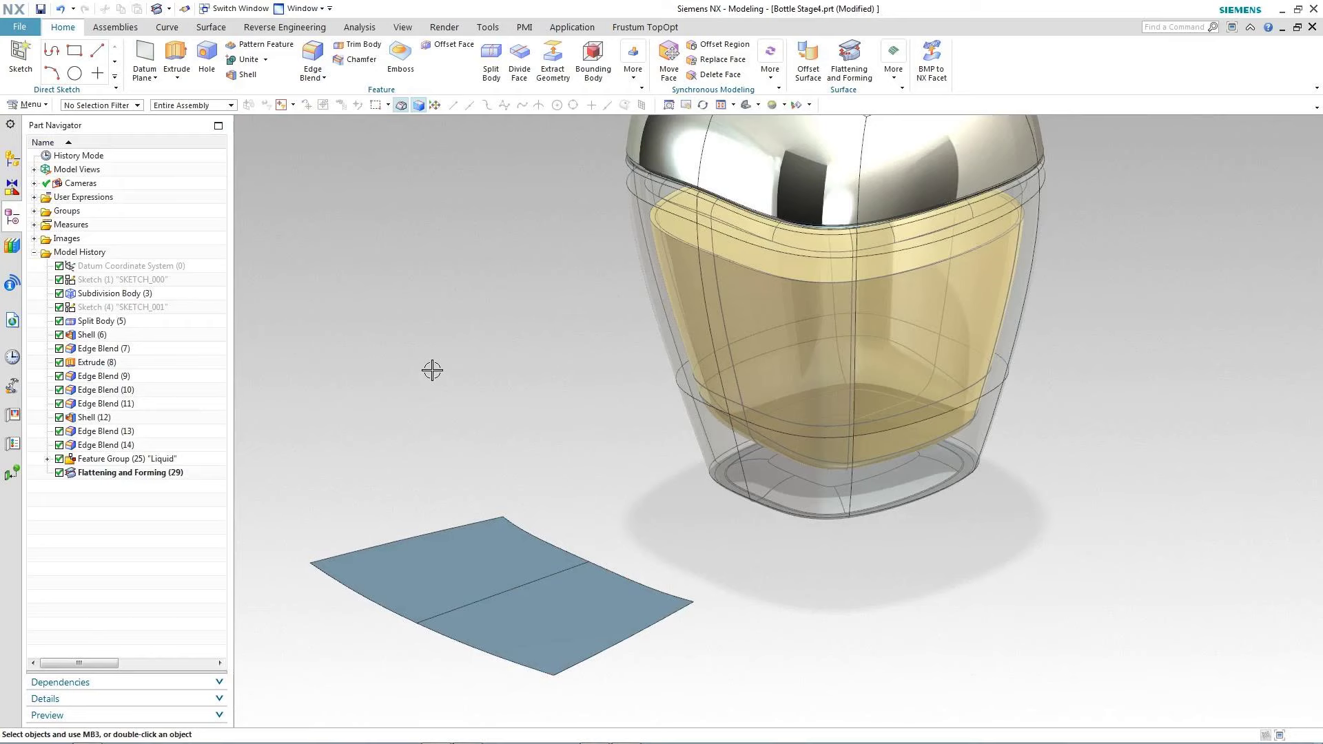
pyautogui.moveTo(432, 371); pyautogui.dragTo(458, 337, button='middle')
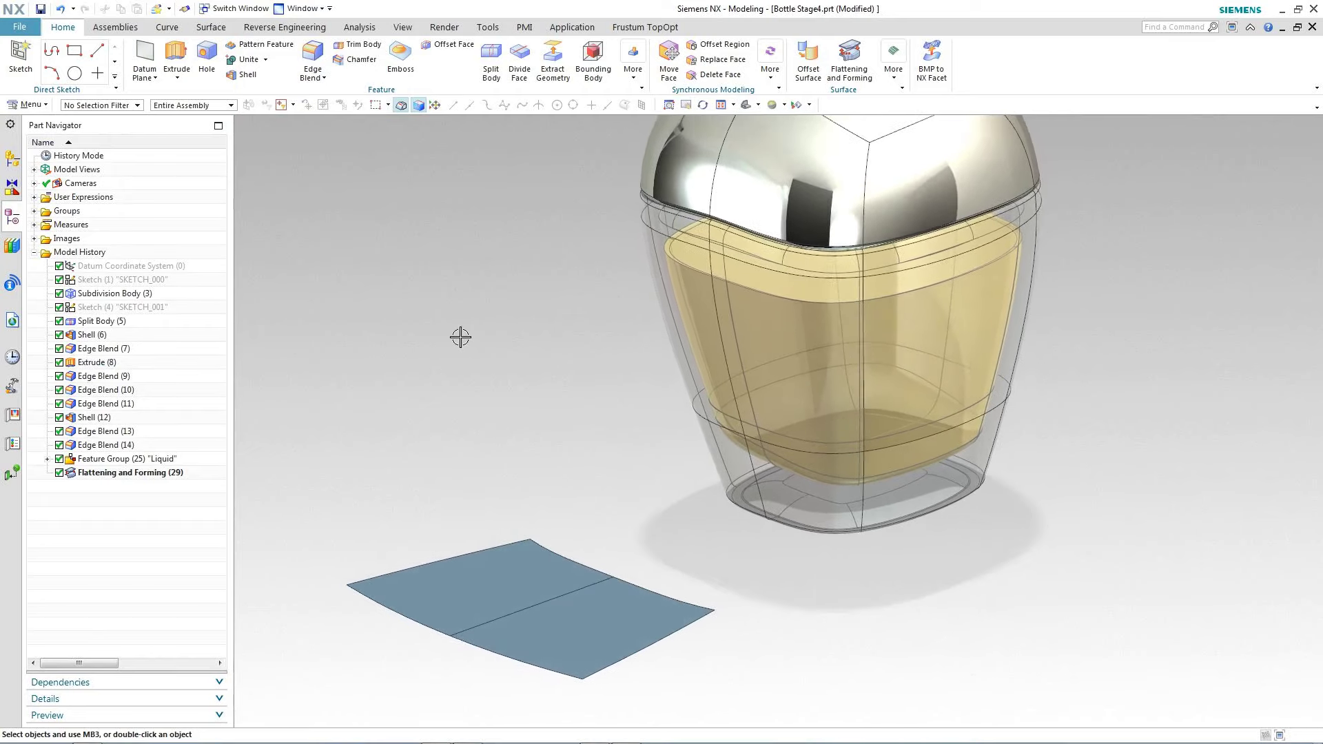
# Import label_profile_01.dxf as AutoCAD DXF/DWG, previewing it before finishing
pyautogui.rightClick(460, 338)
pyautogui.click(520, 656)
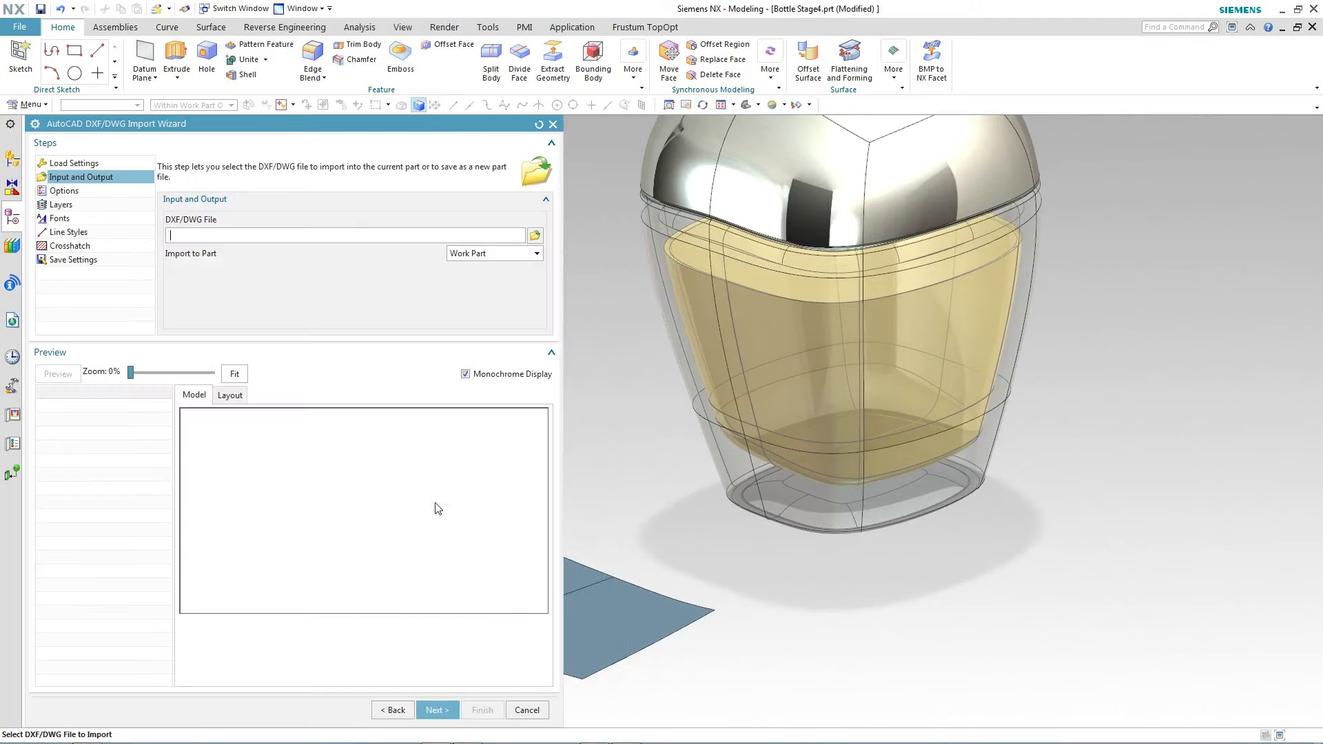
pyautogui.click(533, 237)
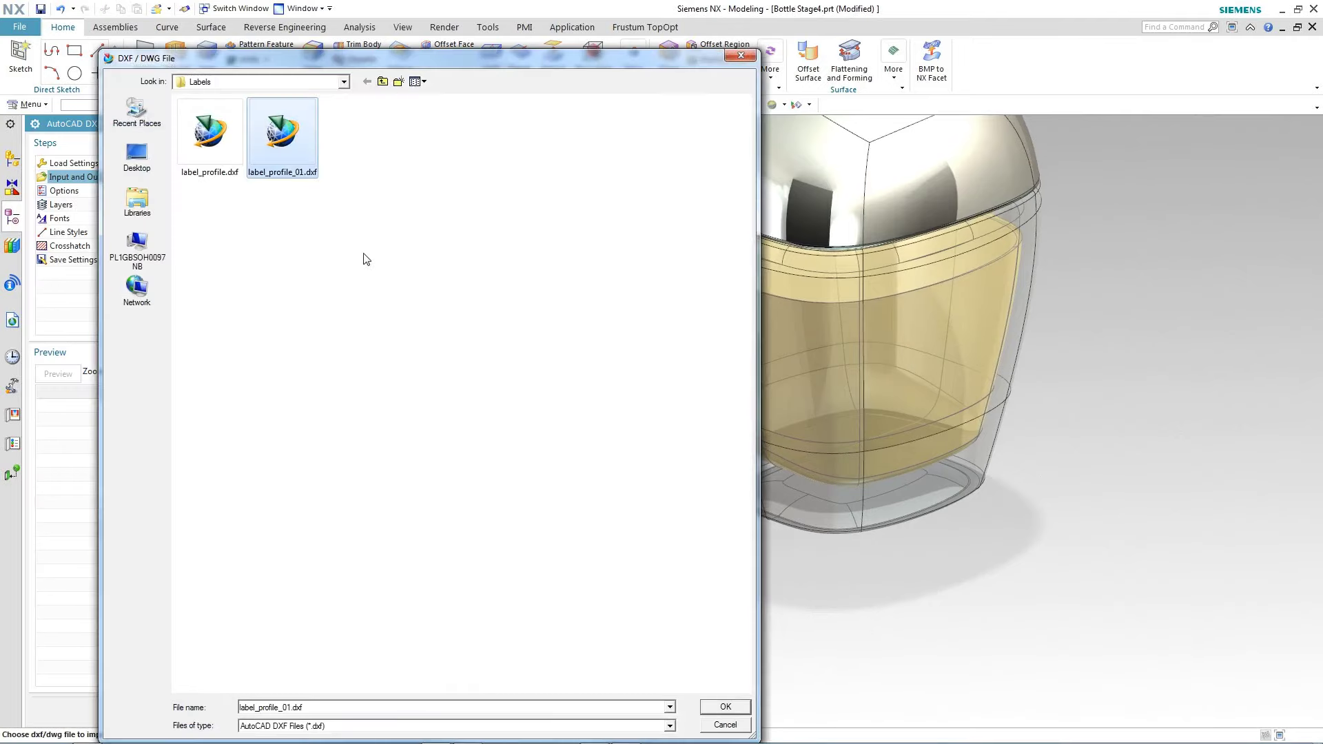
pyautogui.click(723, 705)
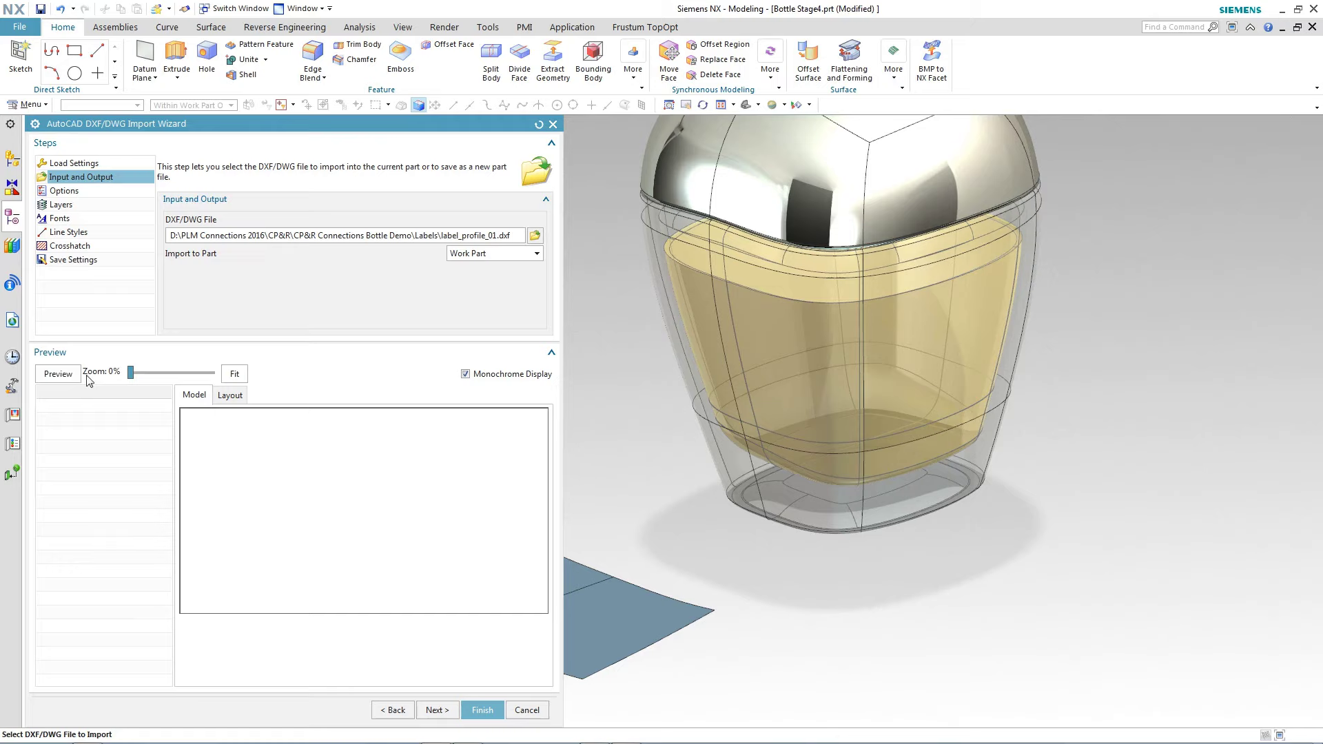
pyautogui.click(61, 374)
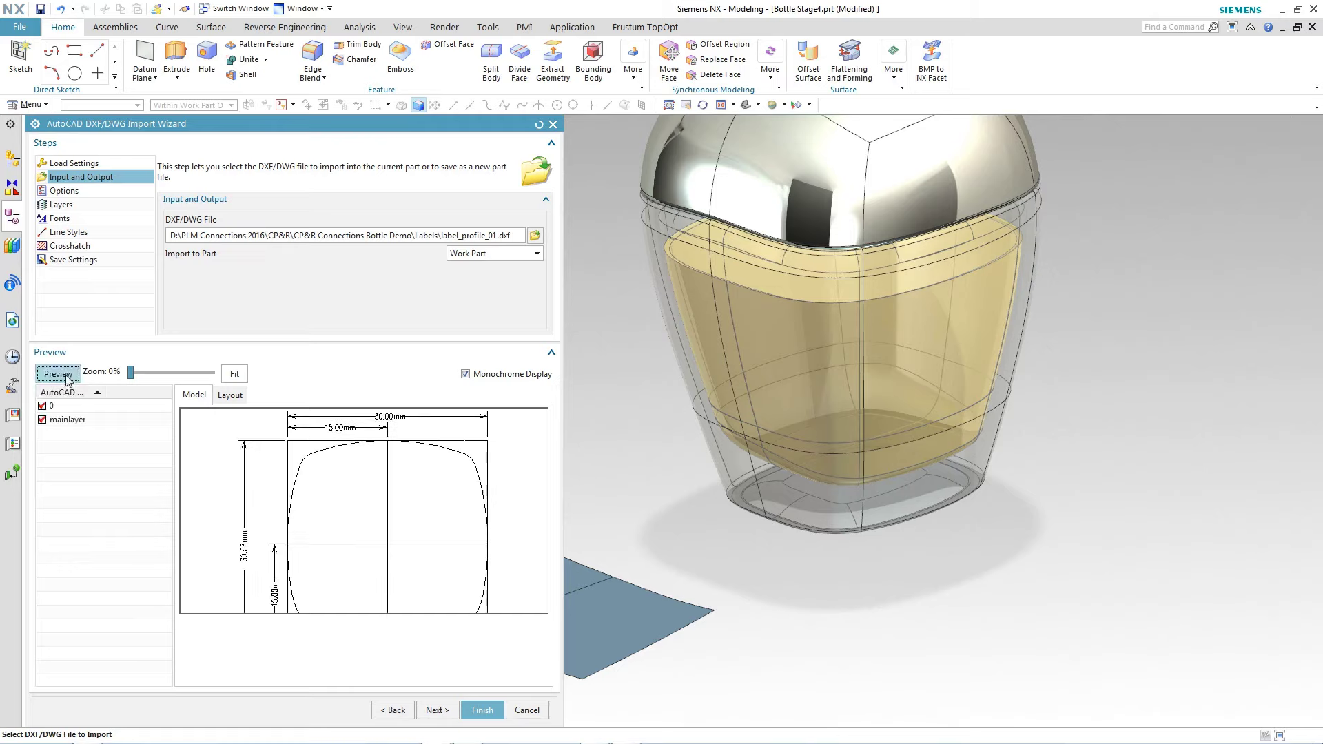
pyautogui.click(487, 717)
pyautogui.moveTo(438, 714); pyautogui.dragTo(428, 709, button='middle')
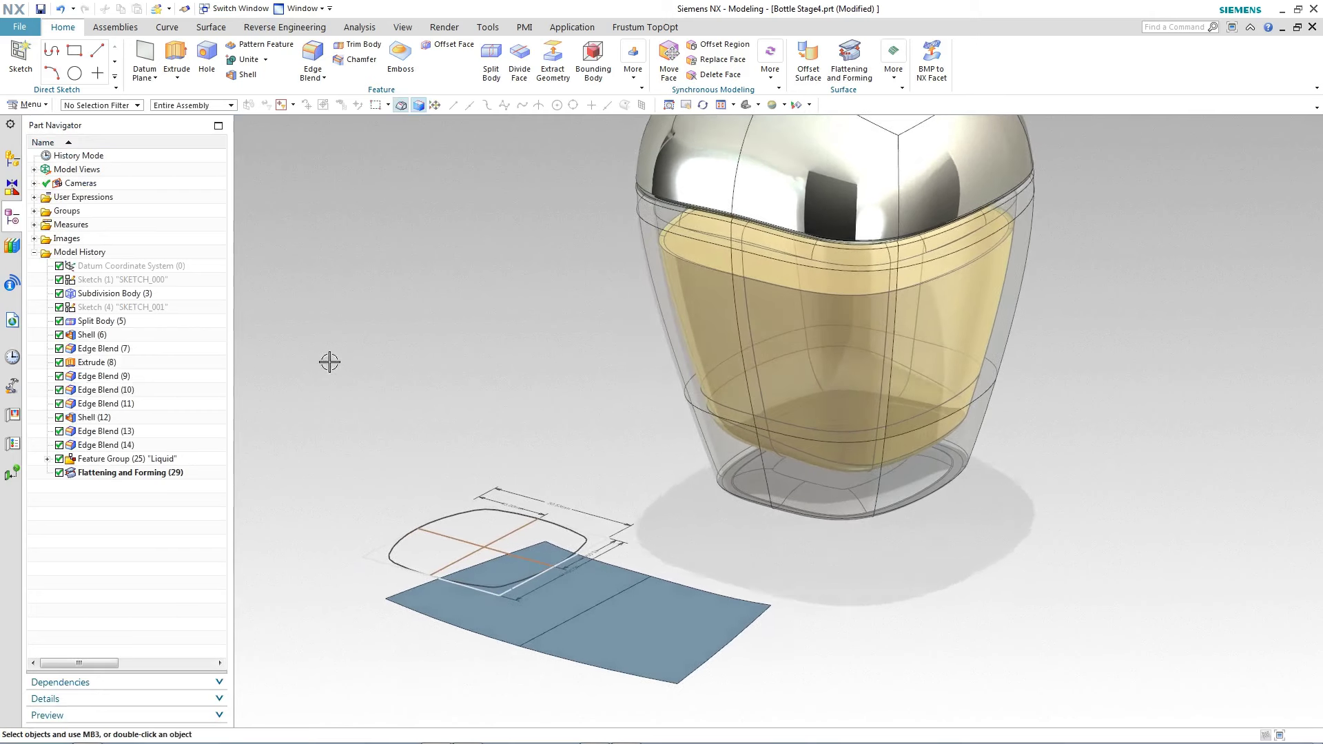
# Move the label curves point to point from the sketch centre to the sheet's middle seam
pyautogui.hotkey('ctrl', 't')
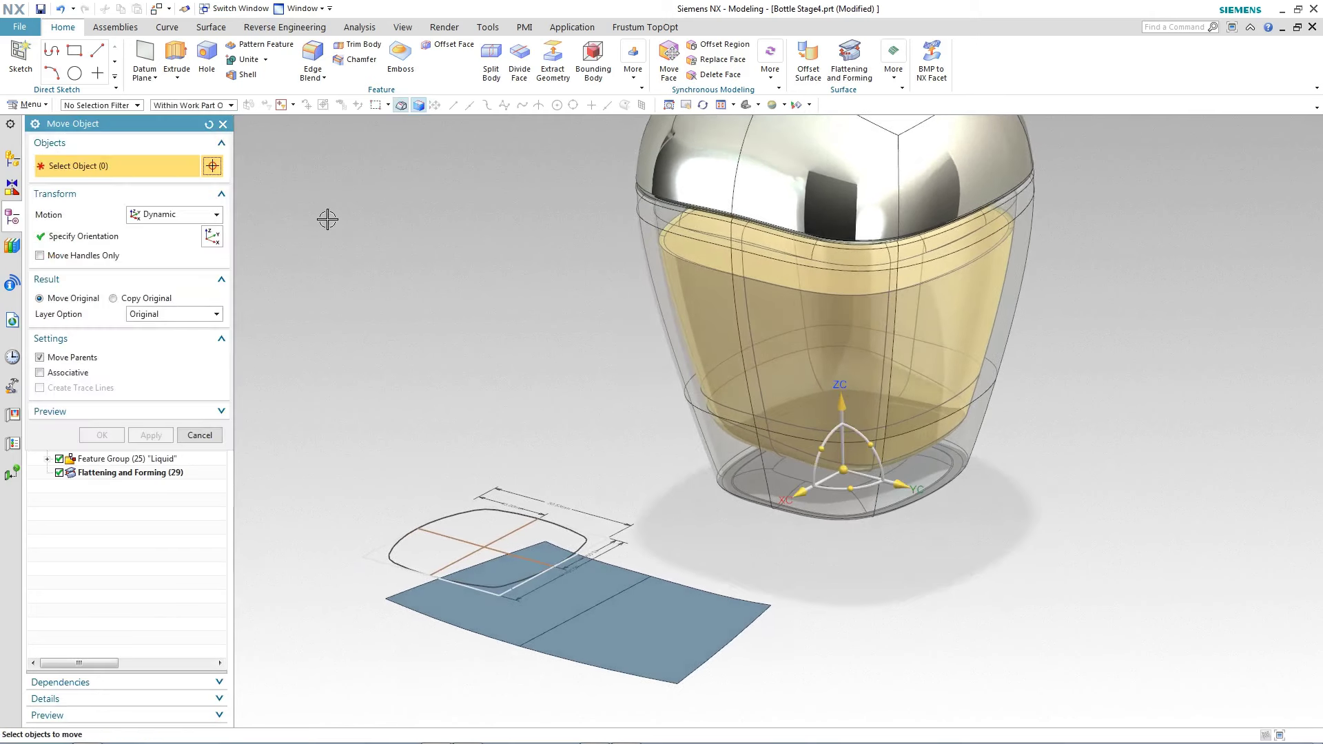
pyautogui.moveTo(339, 428); pyautogui.dragTo(667, 601)
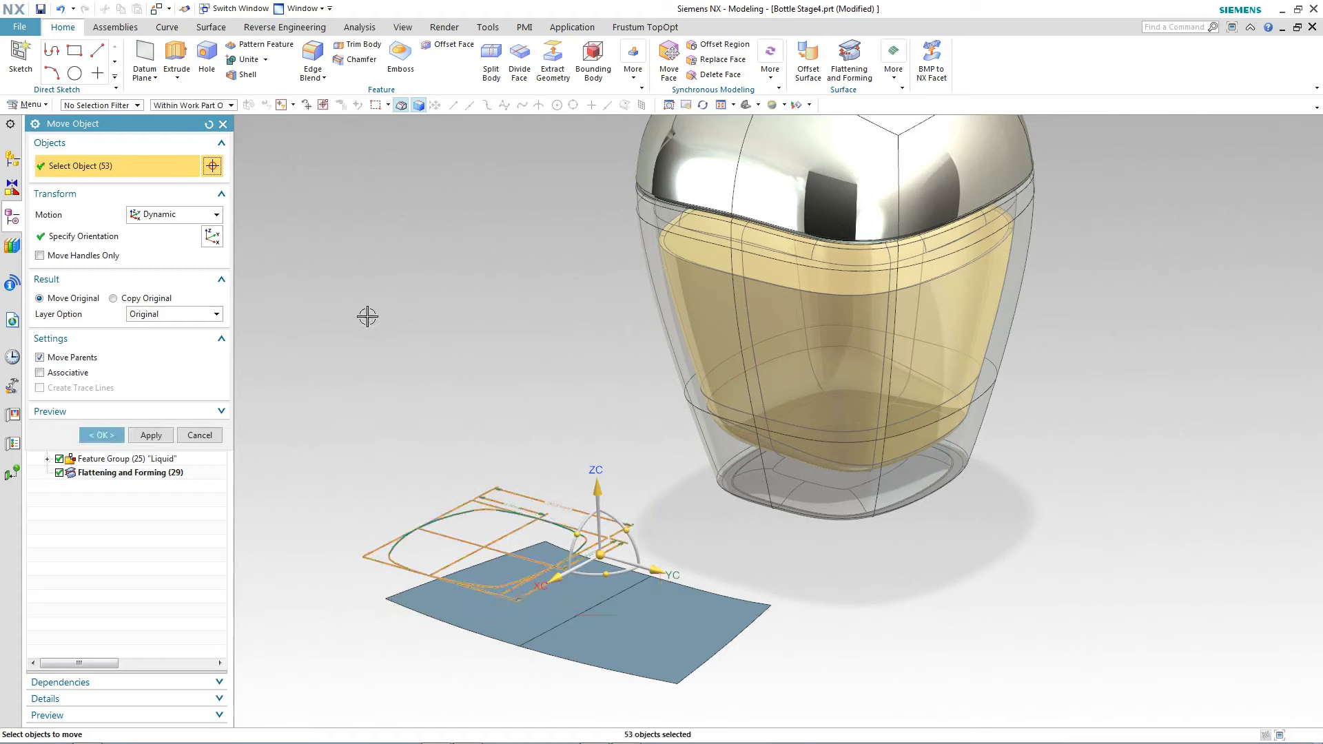
pyautogui.click(154, 216)
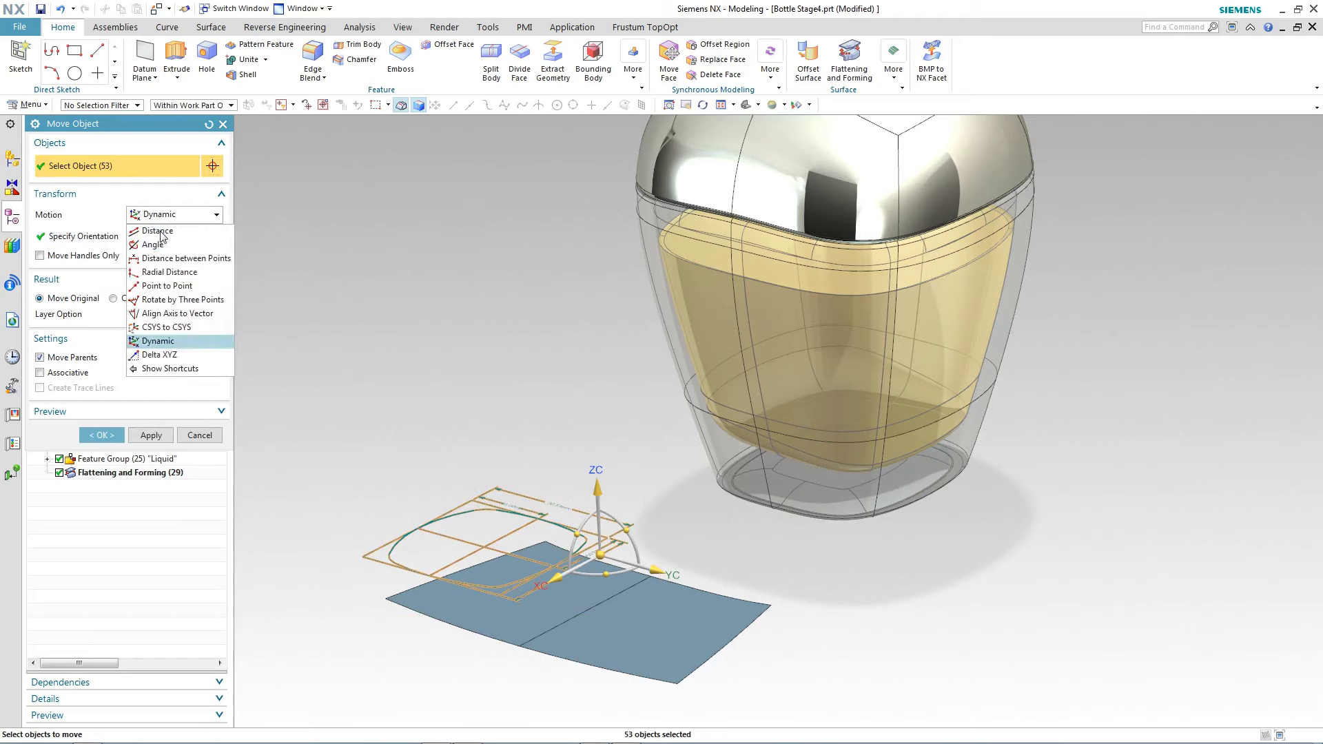
pyautogui.click(167, 285)
pyautogui.click(483, 550)
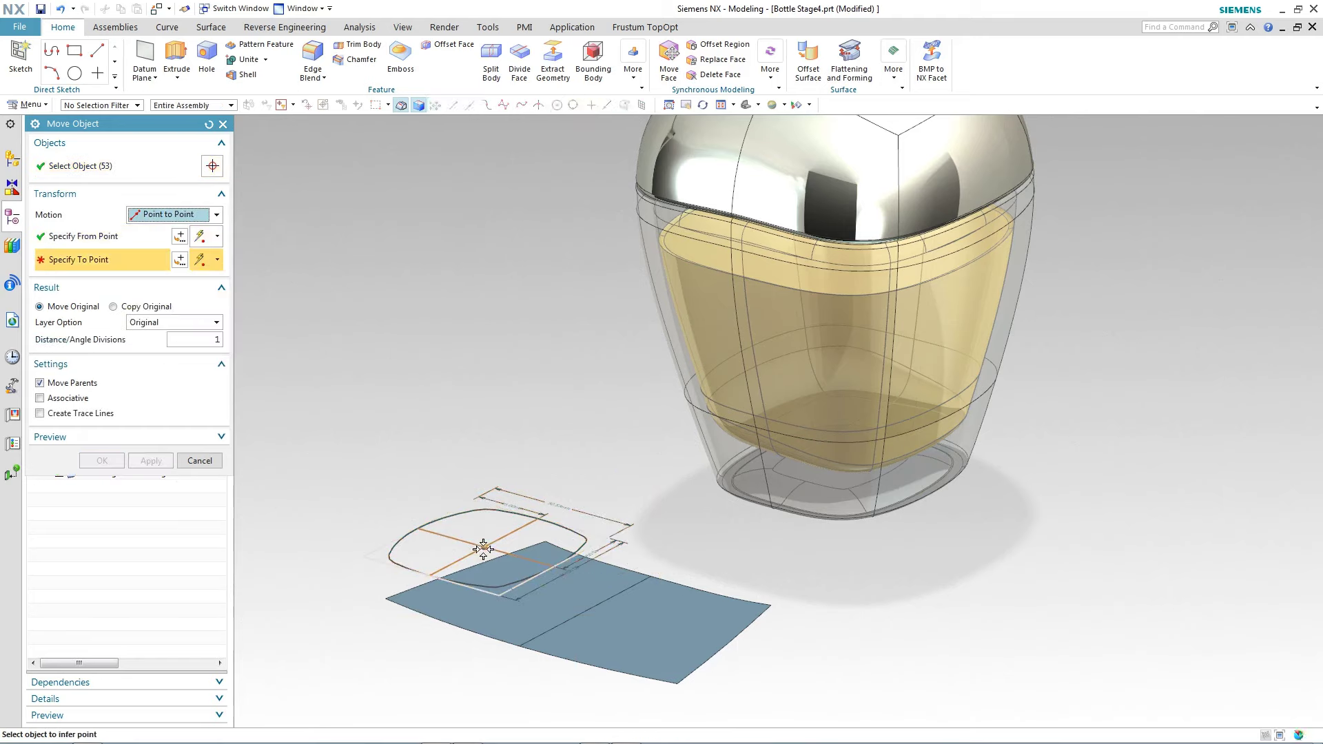
pyautogui.click(585, 611)
pyautogui.click(151, 461)
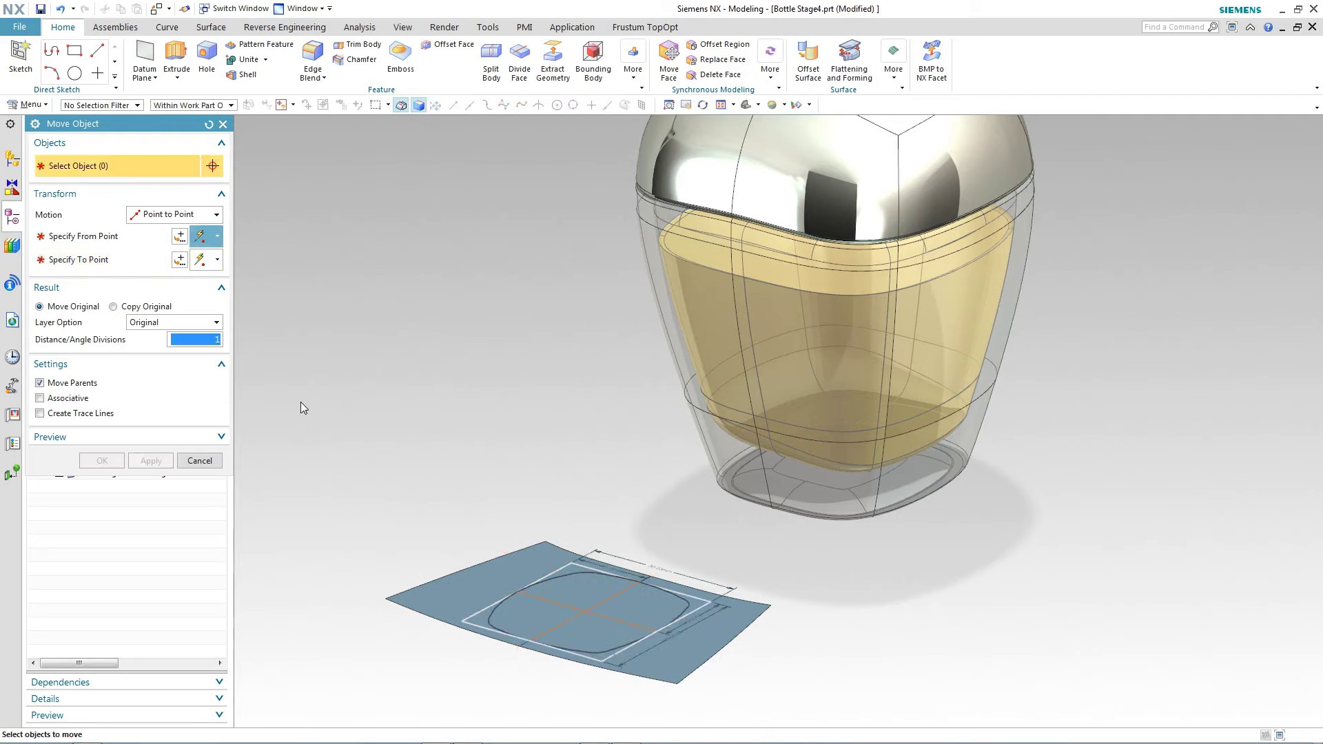
# Rotate the label curves 90° about ZC around a handle placed at the label's centre
pyautogui.moveTo(427, 485); pyautogui.dragTo(780, 698)
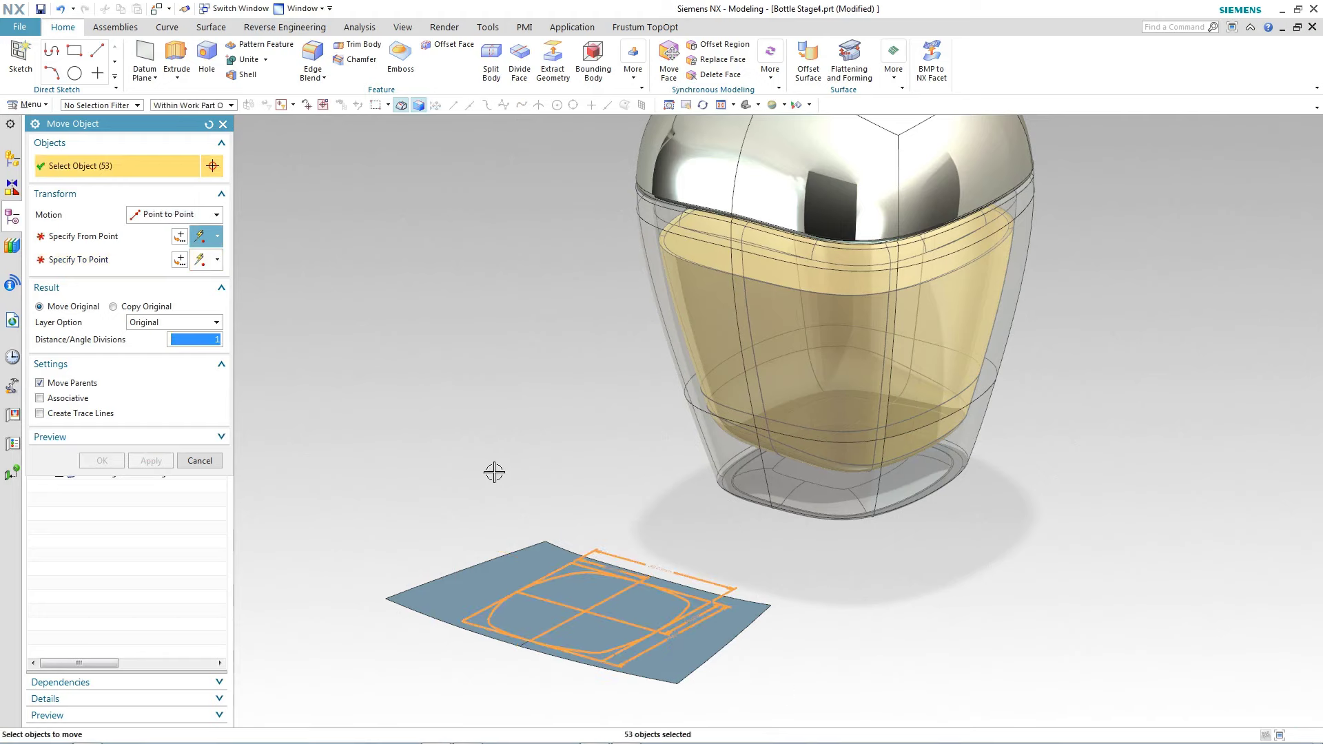
pyautogui.click(158, 219)
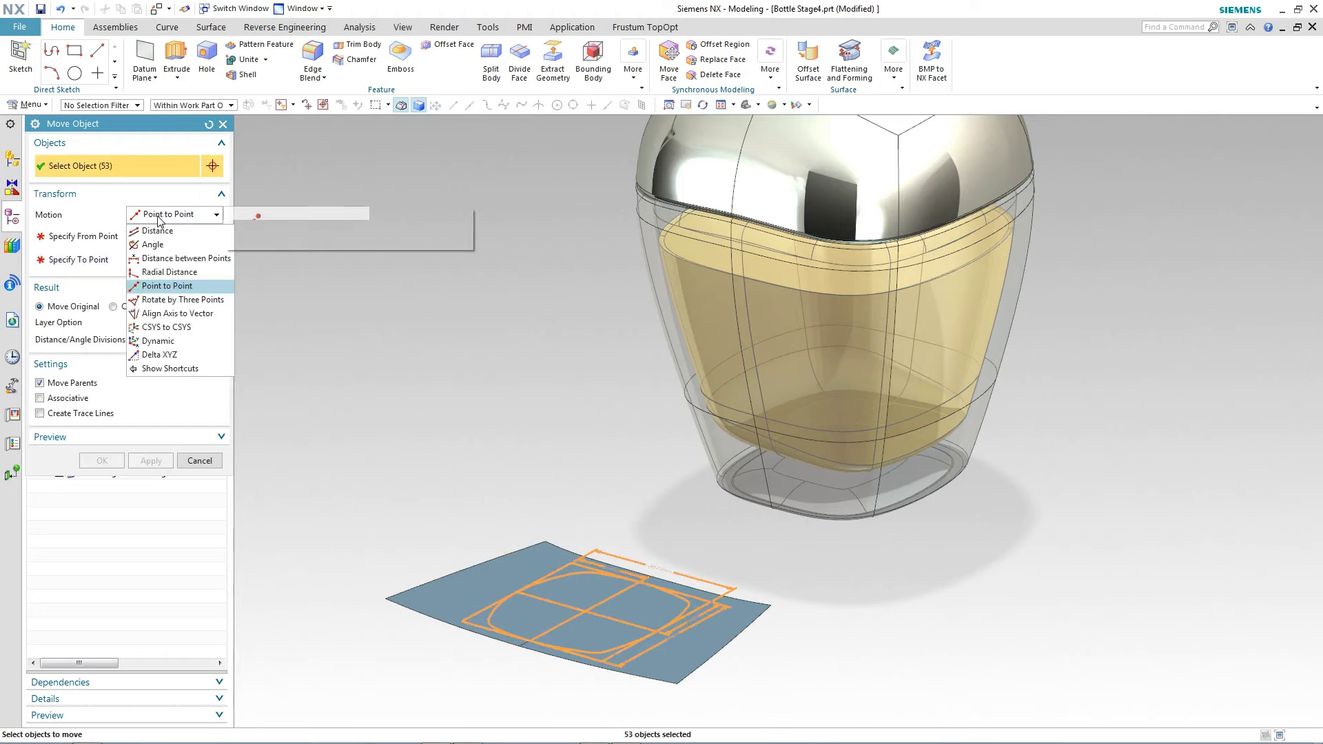
pyautogui.click(158, 341)
pyautogui.click(40, 255)
pyautogui.moveTo(659, 611); pyautogui.dragTo(583, 609)
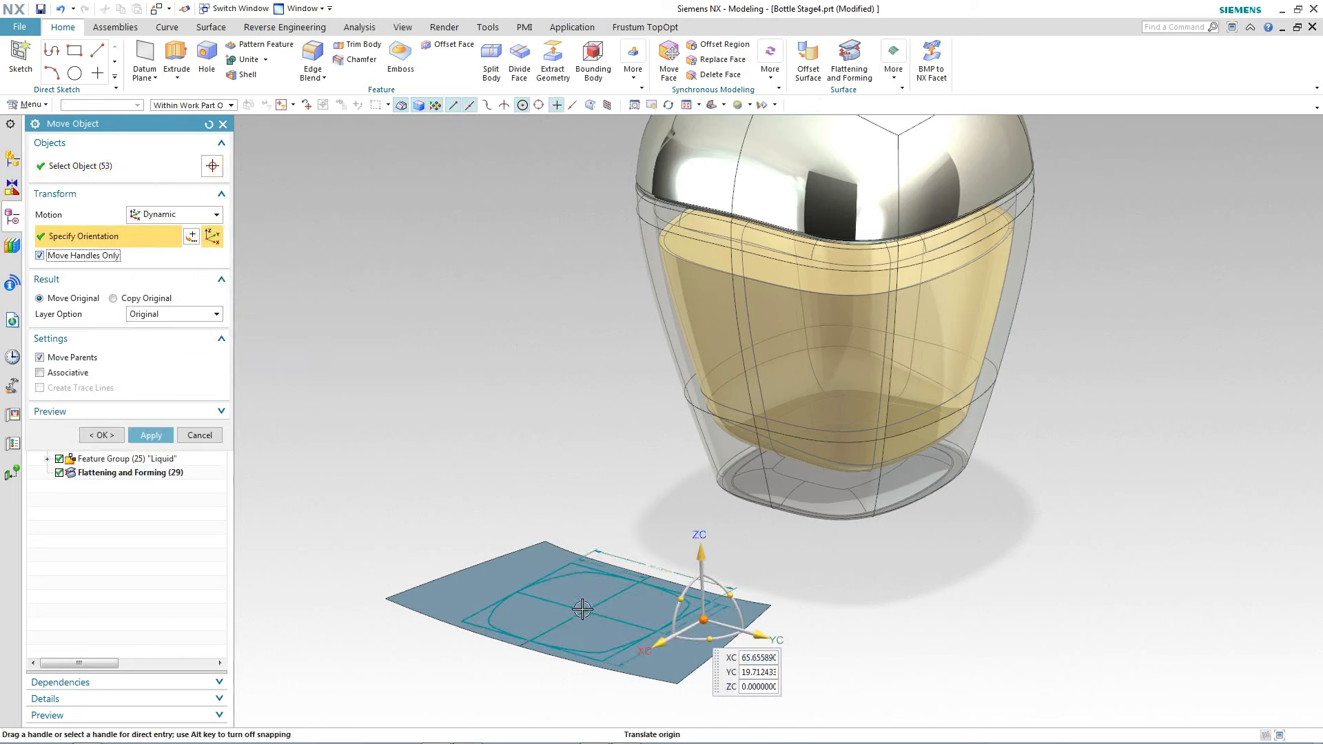
pyautogui.click(50, 261)
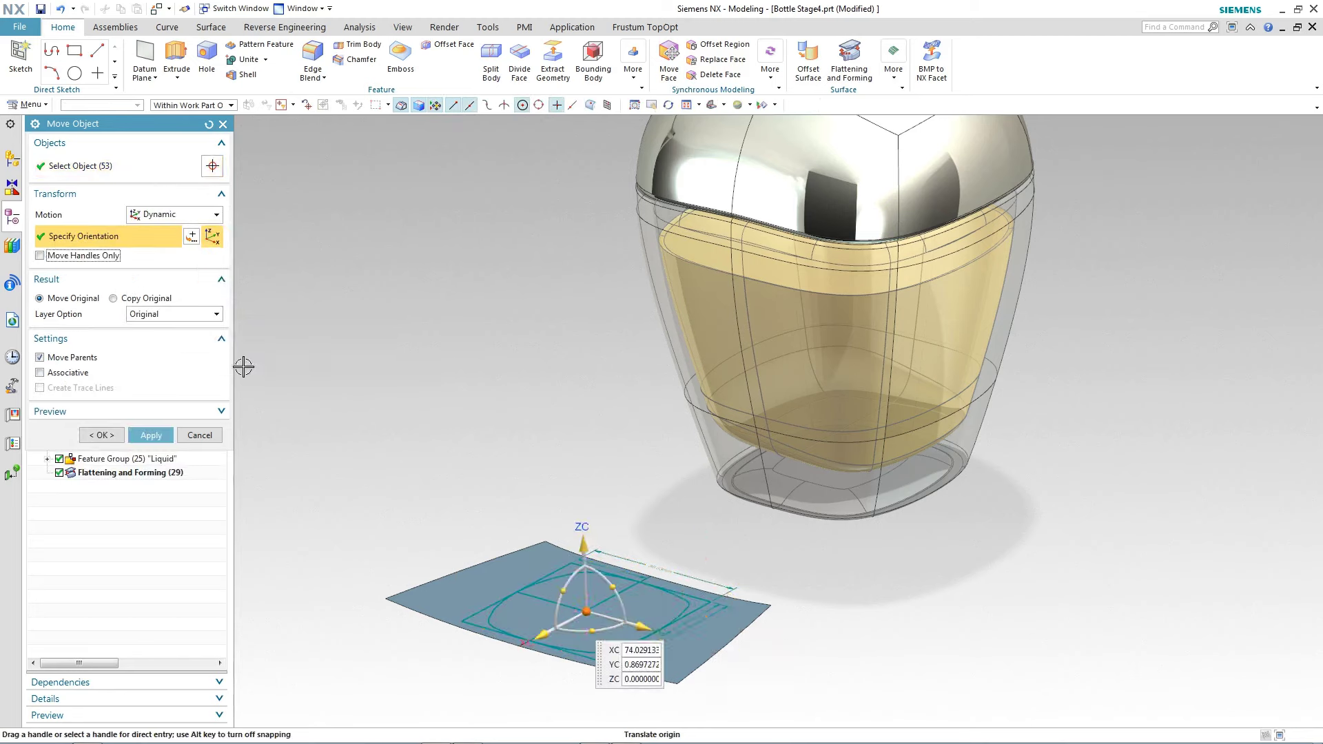
pyautogui.click(592, 630)
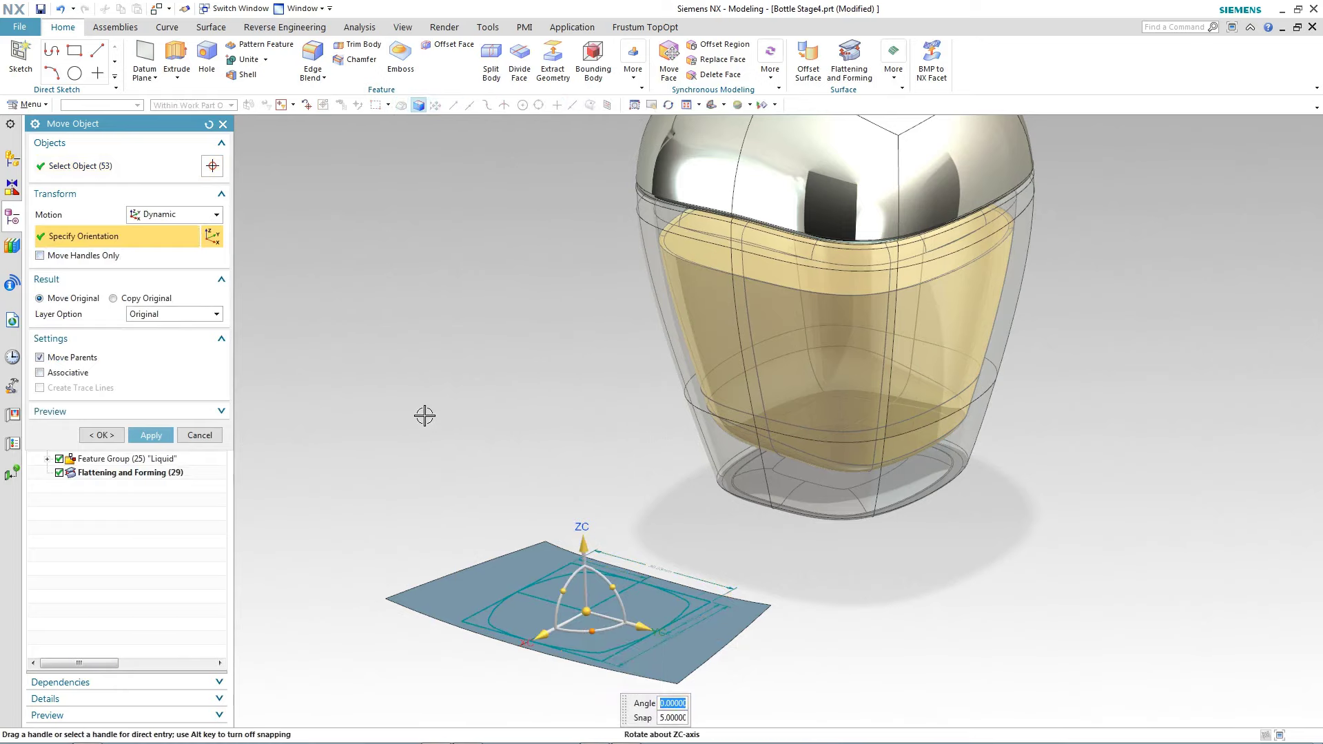
pyautogui.write('90')
pyautogui.press('Return')
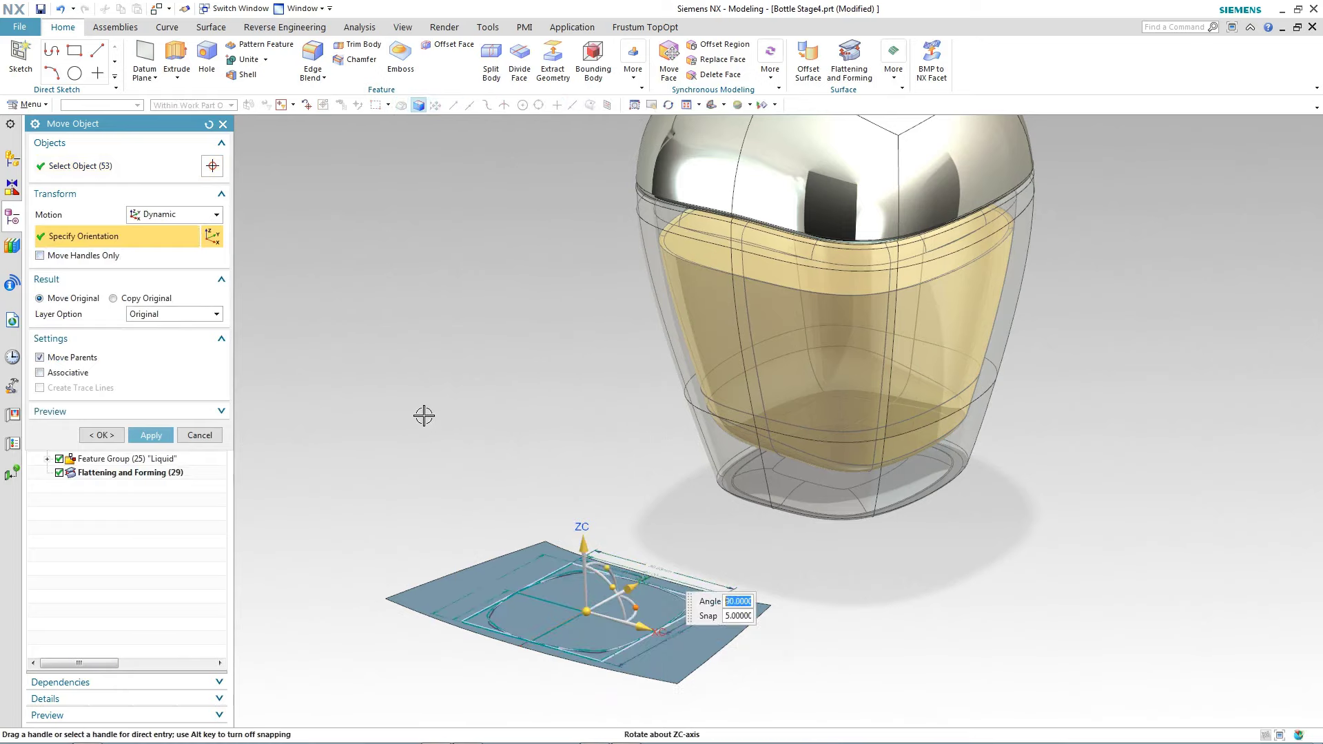
pyautogui.click(101, 434)
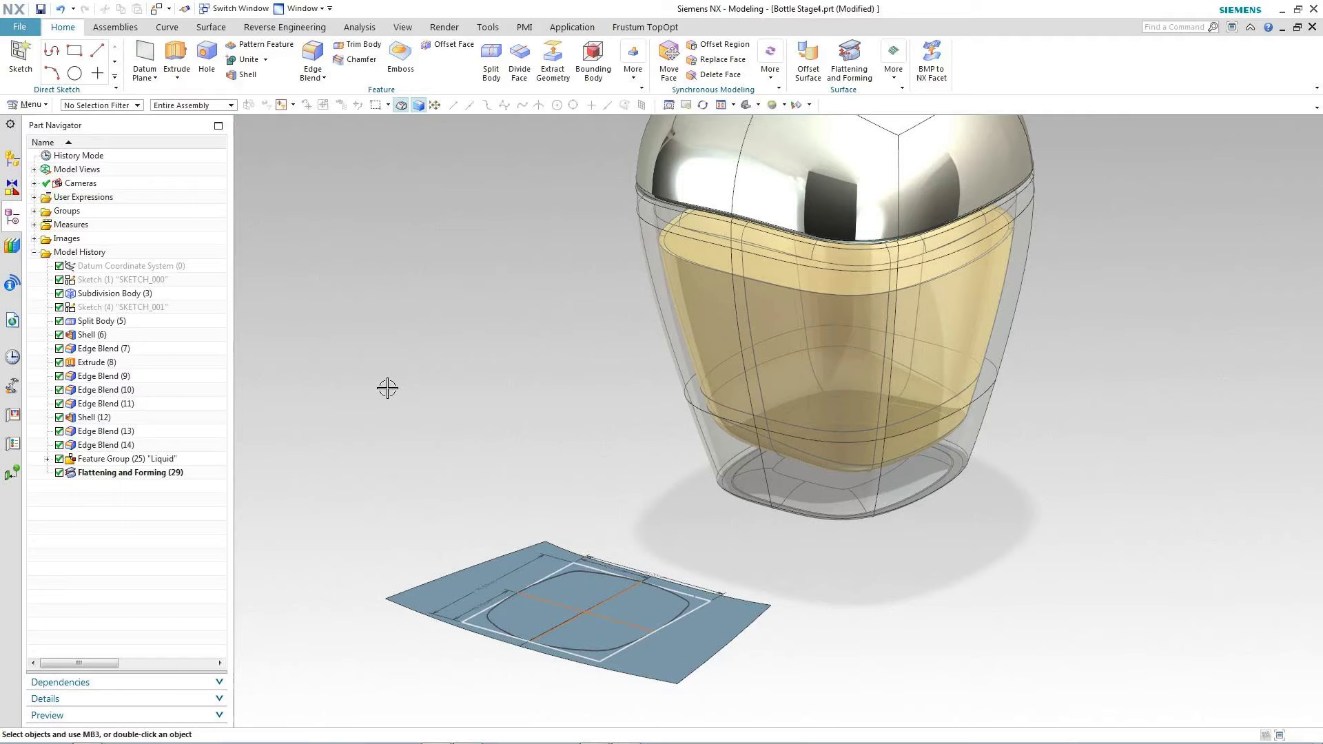
# Add a Flattening and Forming feature reusing the existing flattening to wrap the label onto the bottle
pyautogui.click(849, 60)
pyautogui.click(160, 165)
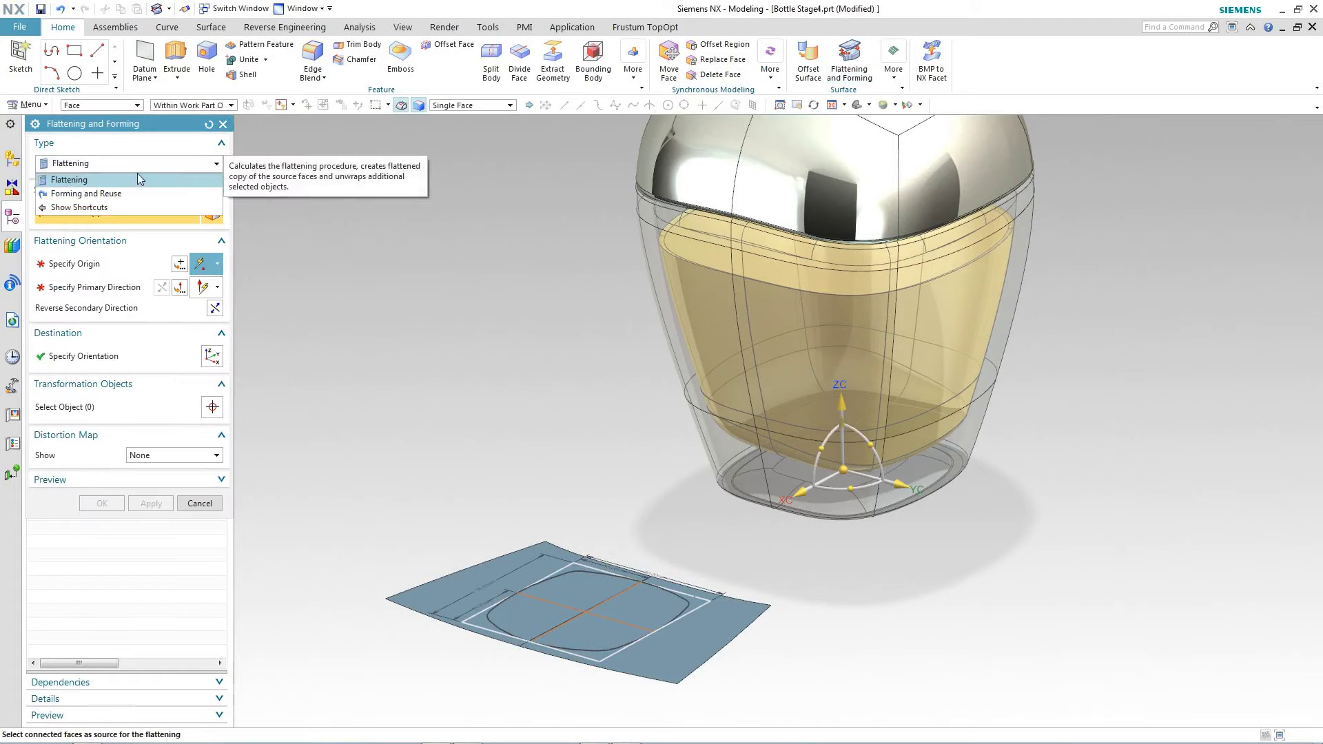
pyautogui.click(87, 193)
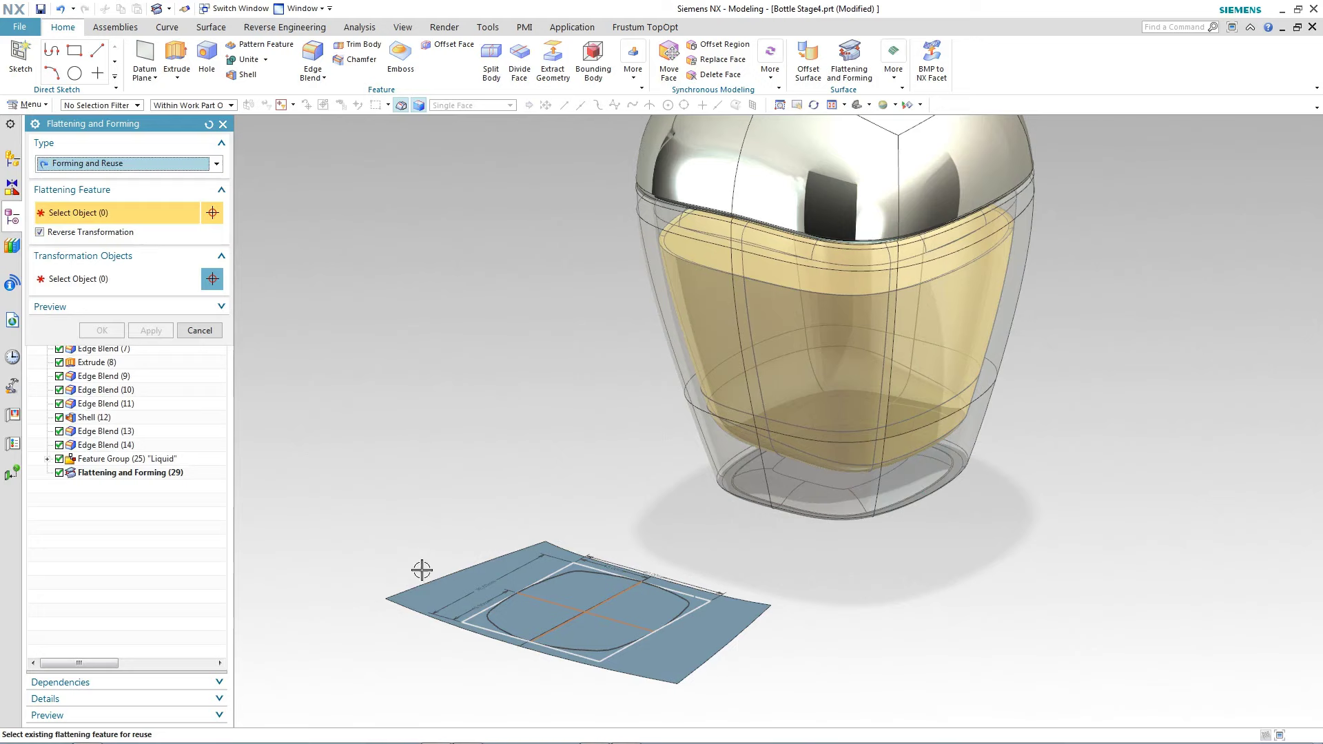
pyautogui.click(427, 593)
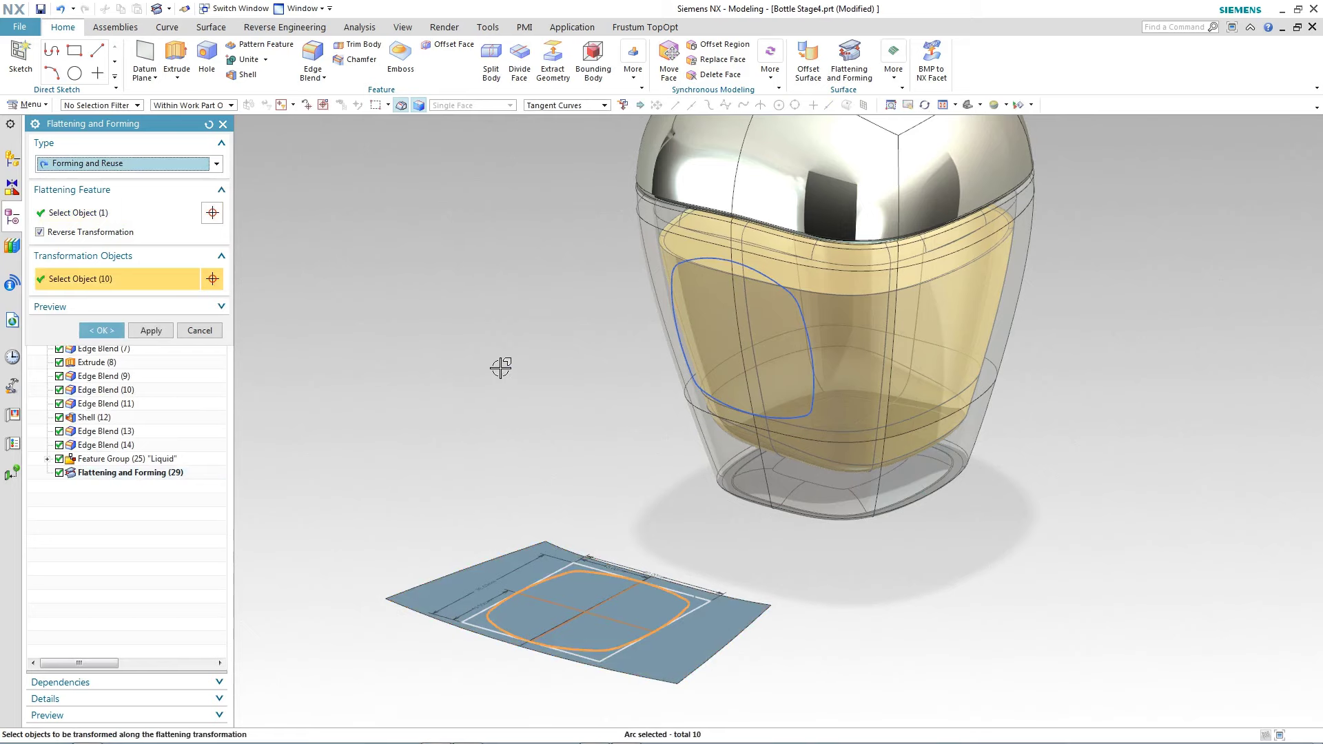
pyautogui.moveTo(502, 365); pyautogui.dragTo(394, 356, button='middle')
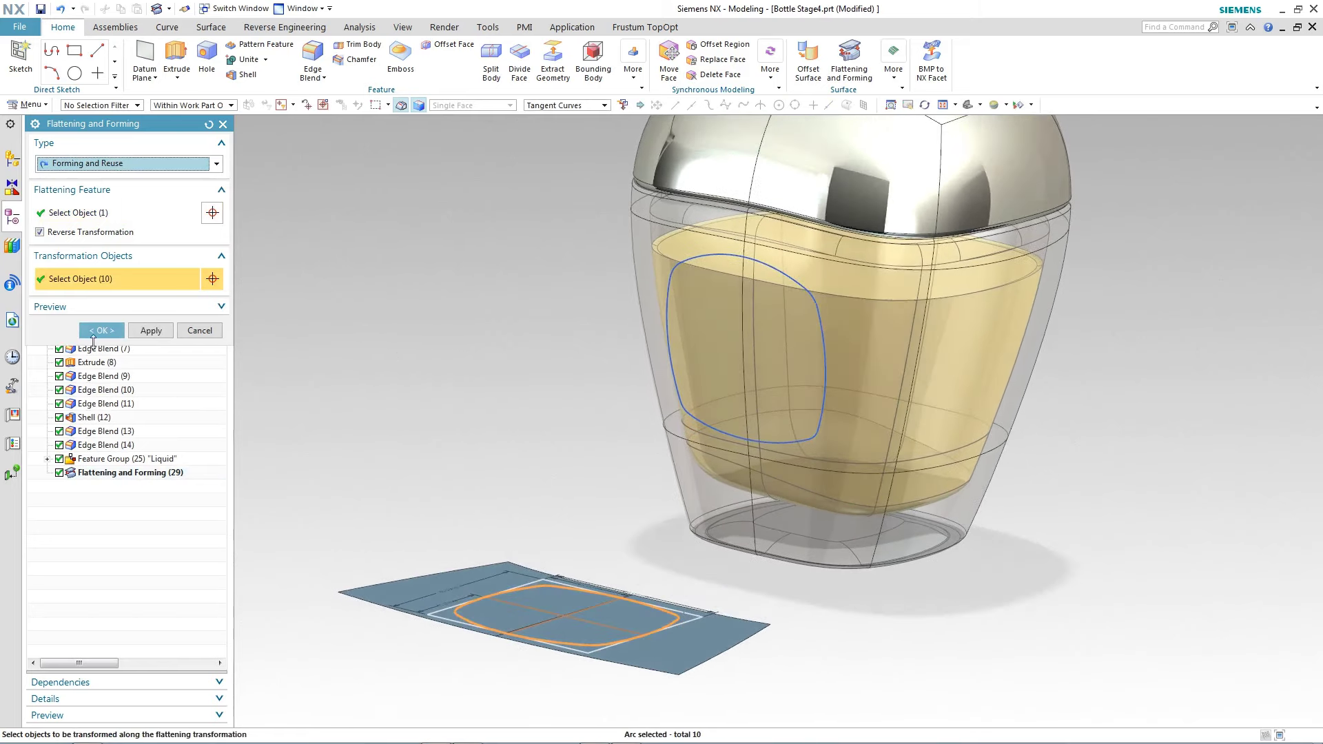
pyautogui.middleClick(394, 356)
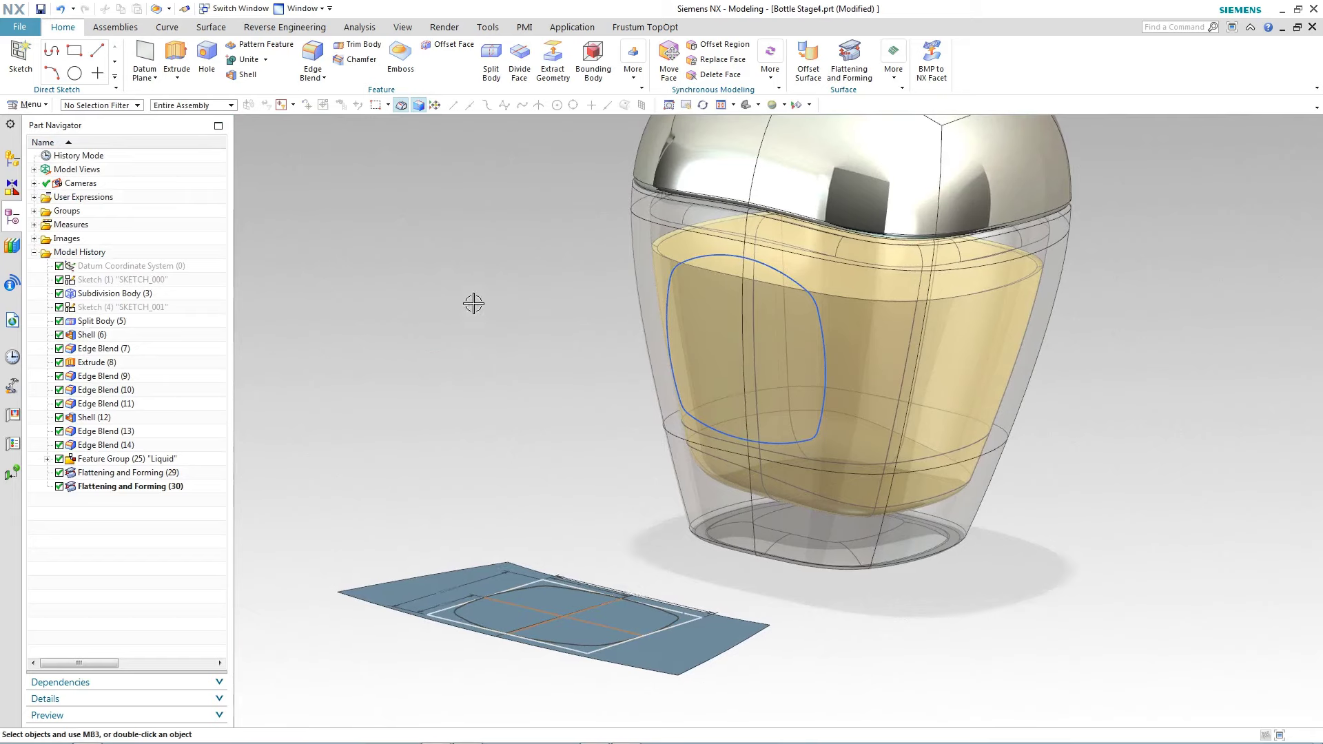
# Emboss the wrapped label outline into the left and right front bottle faces
pyautogui.click(400, 55)
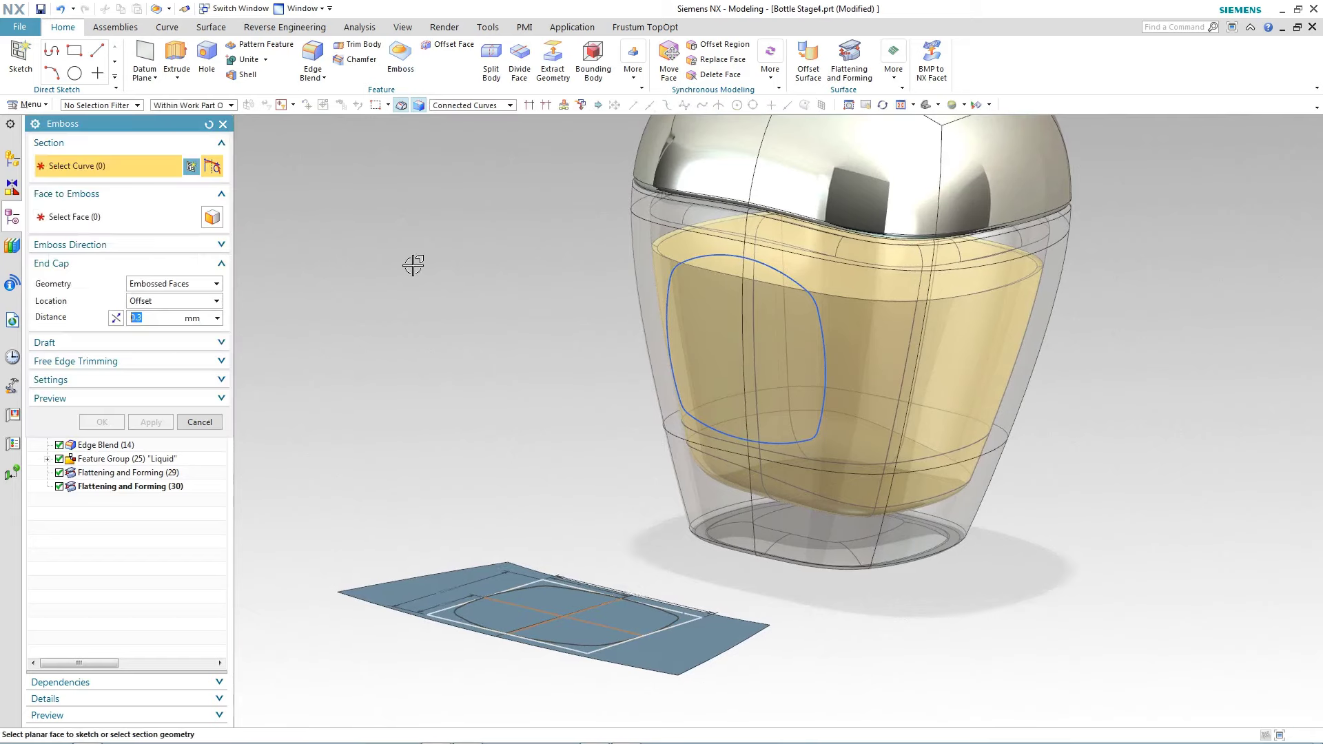
pyautogui.click(703, 260)
pyautogui.middleClick(540, 275)
pyautogui.click(700, 315)
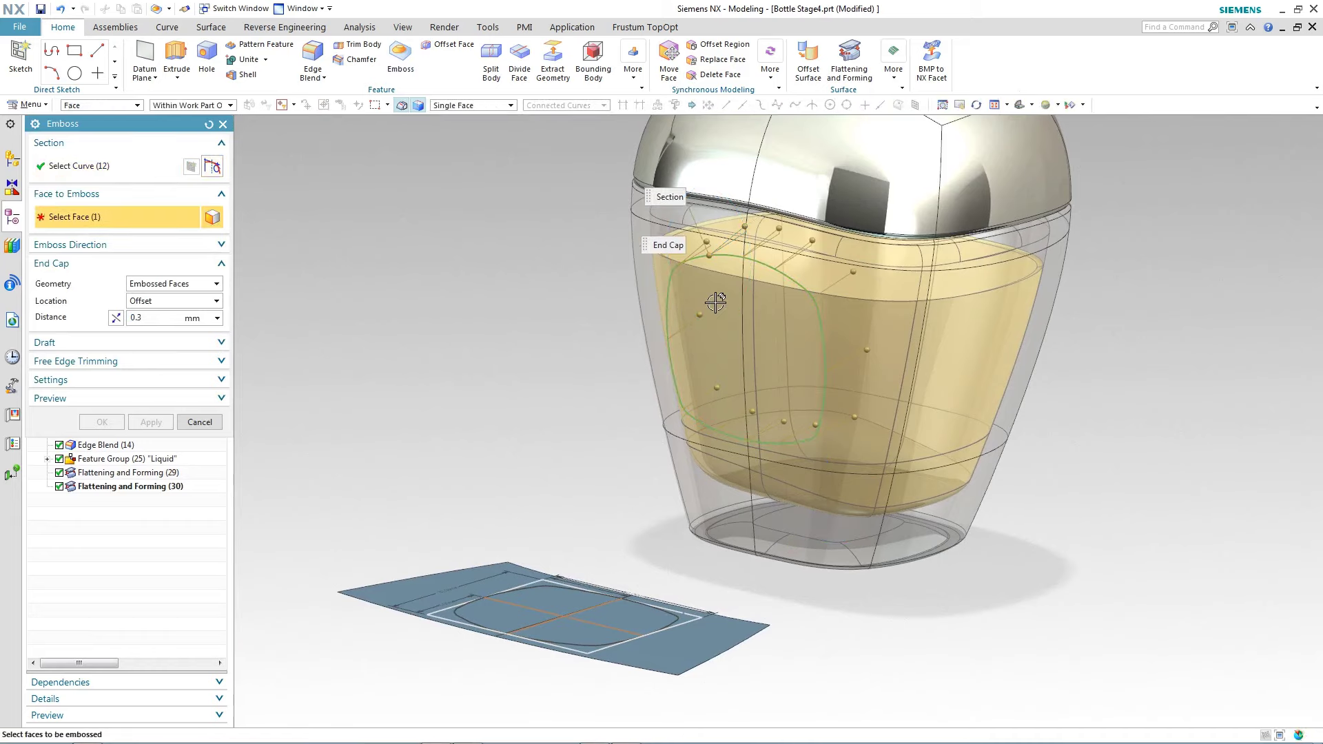
pyautogui.click(841, 282)
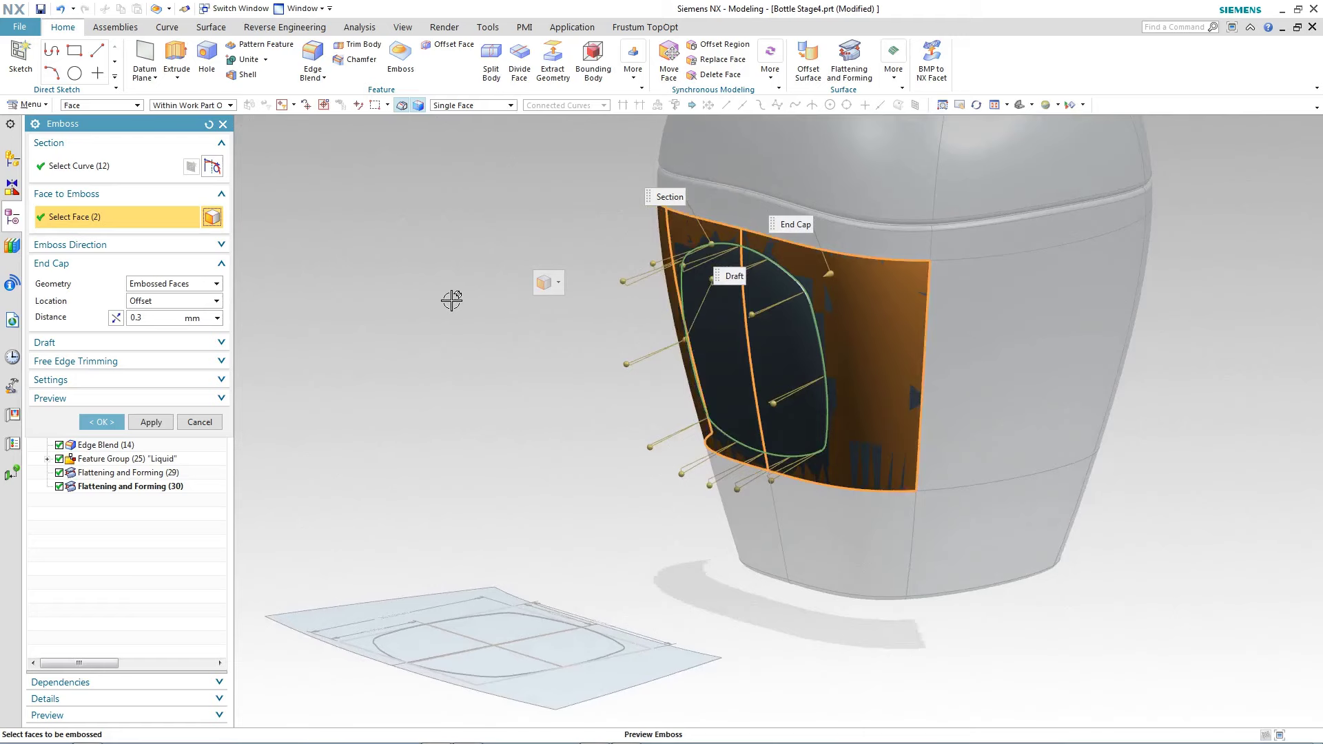
pyautogui.moveTo(451, 301)
pyautogui.mouseDown(button='middle')
pyautogui.moveTo(414, 325)
pyautogui.moveTo(425, 359)
pyautogui.mouseUp(button='middle')
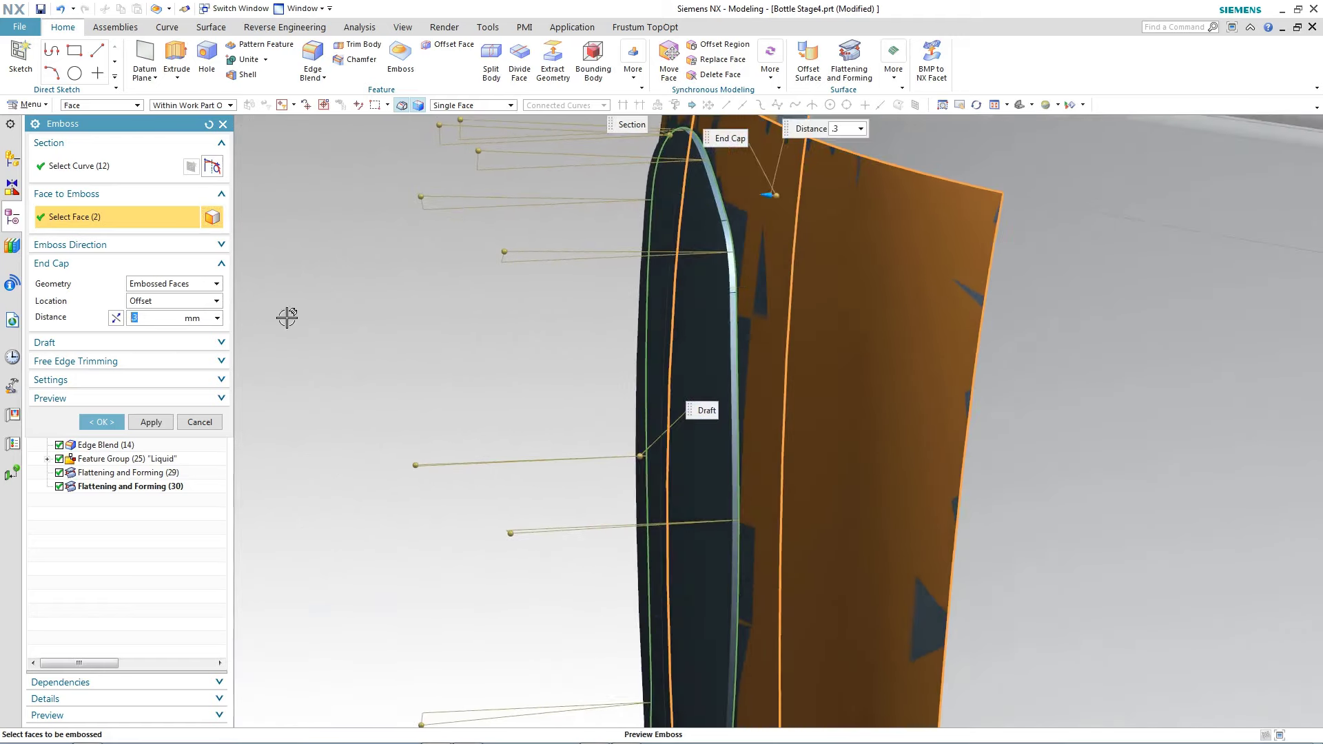
pyautogui.click(101, 422)
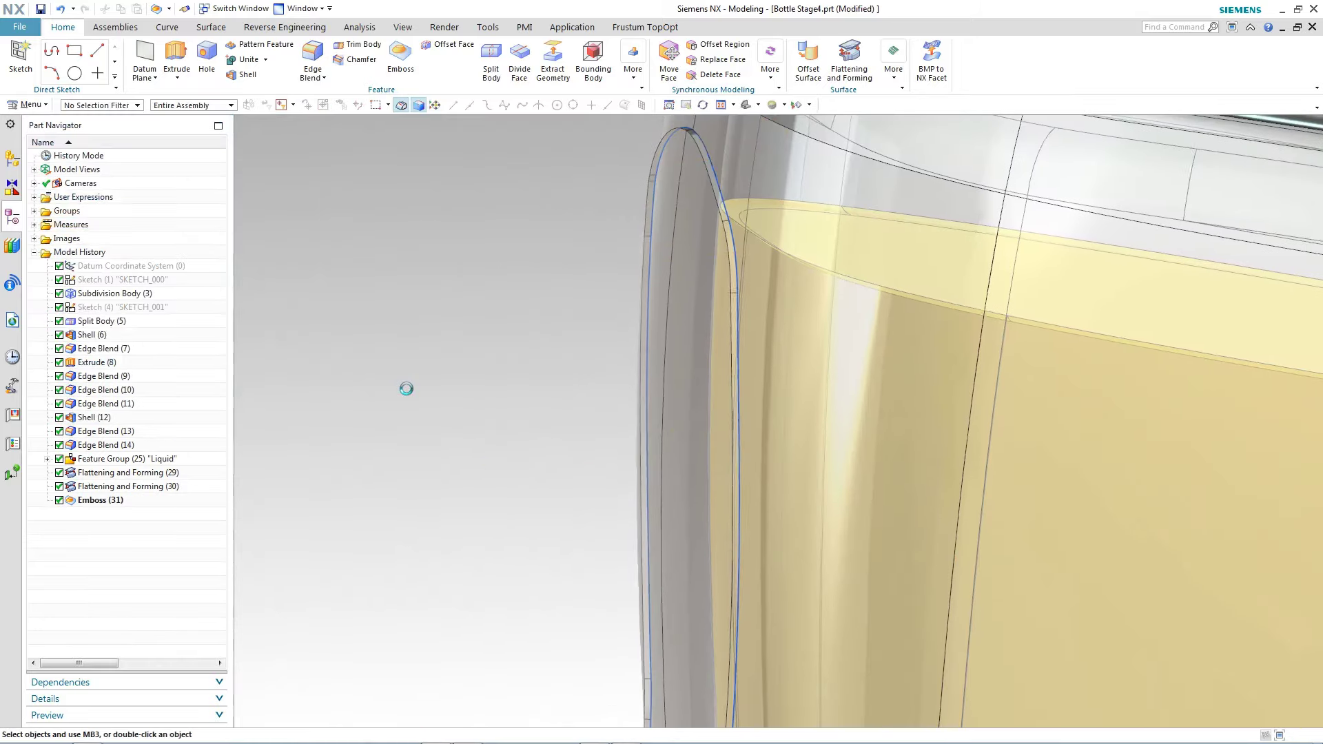
pyautogui.press('F8')
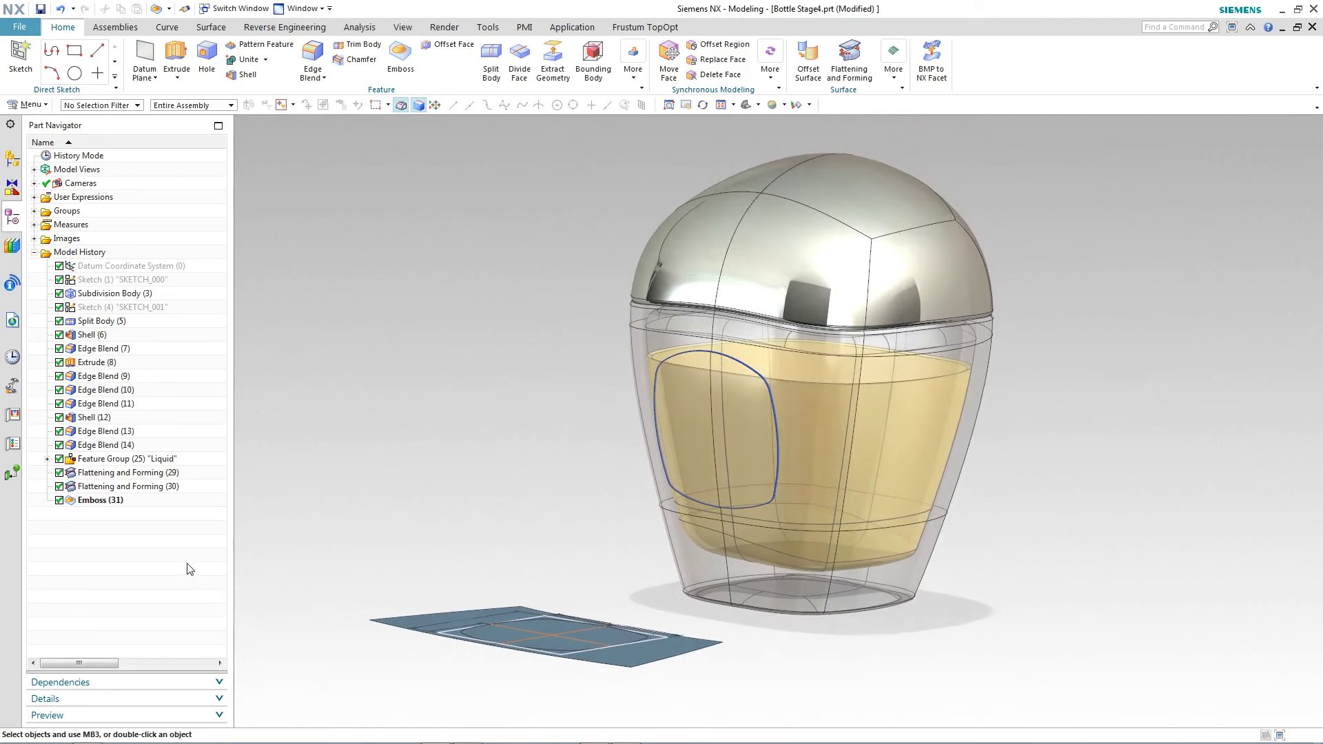
# Hide both Flattening and Forming features
pyautogui.click(172, 474)
pyautogui.keyDown('ctrl'); pyautogui.click(165, 485); pyautogui.keyUp('ctrl')
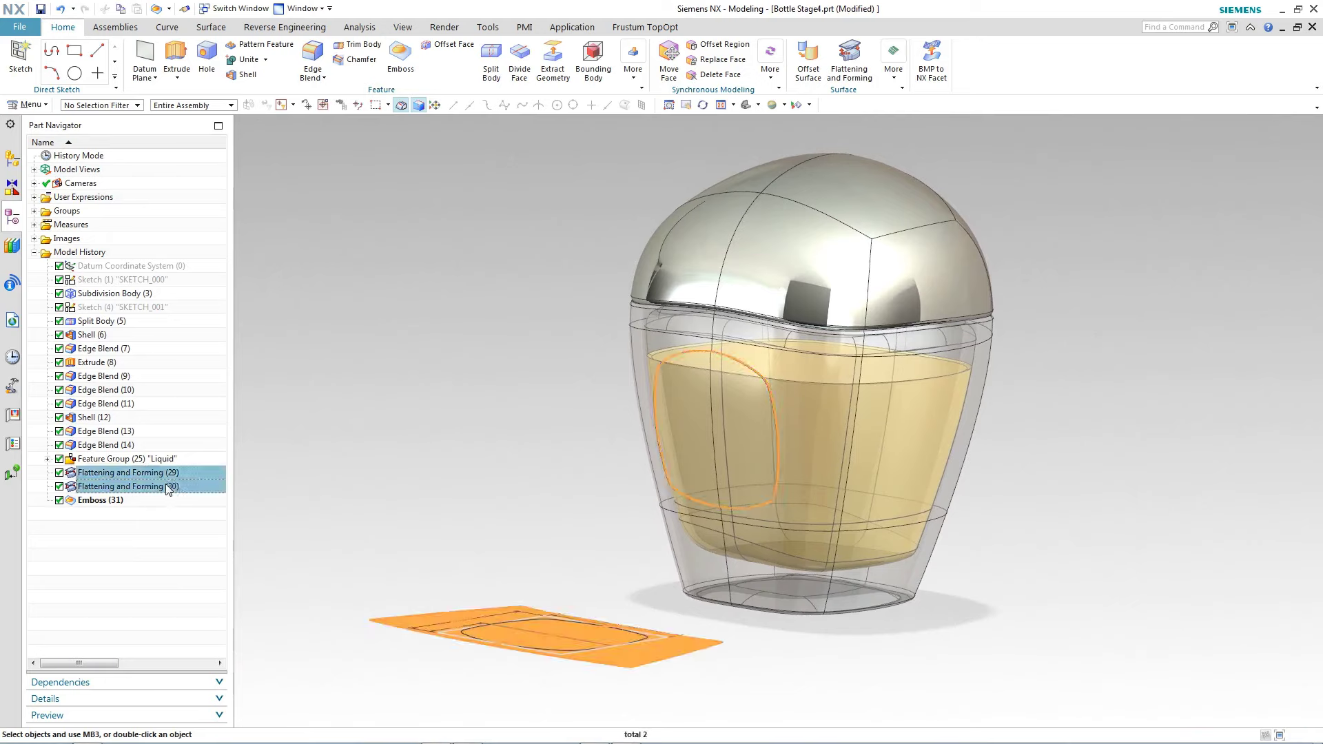
pyautogui.rightClick(165, 484)
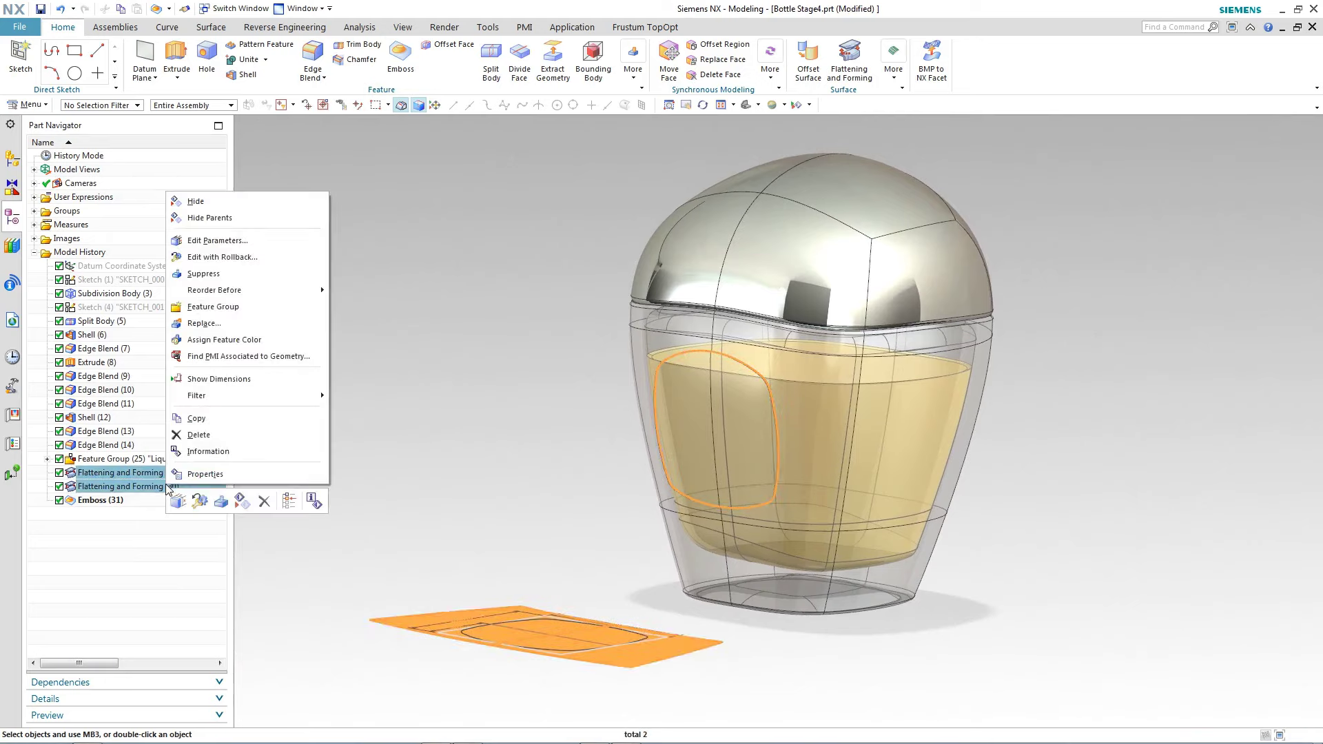
pyautogui.click(197, 202)
# Hide all curves by type with Ctrl+W and zoom in on the bottle
pyautogui.hotkey('ctrl', 'w')
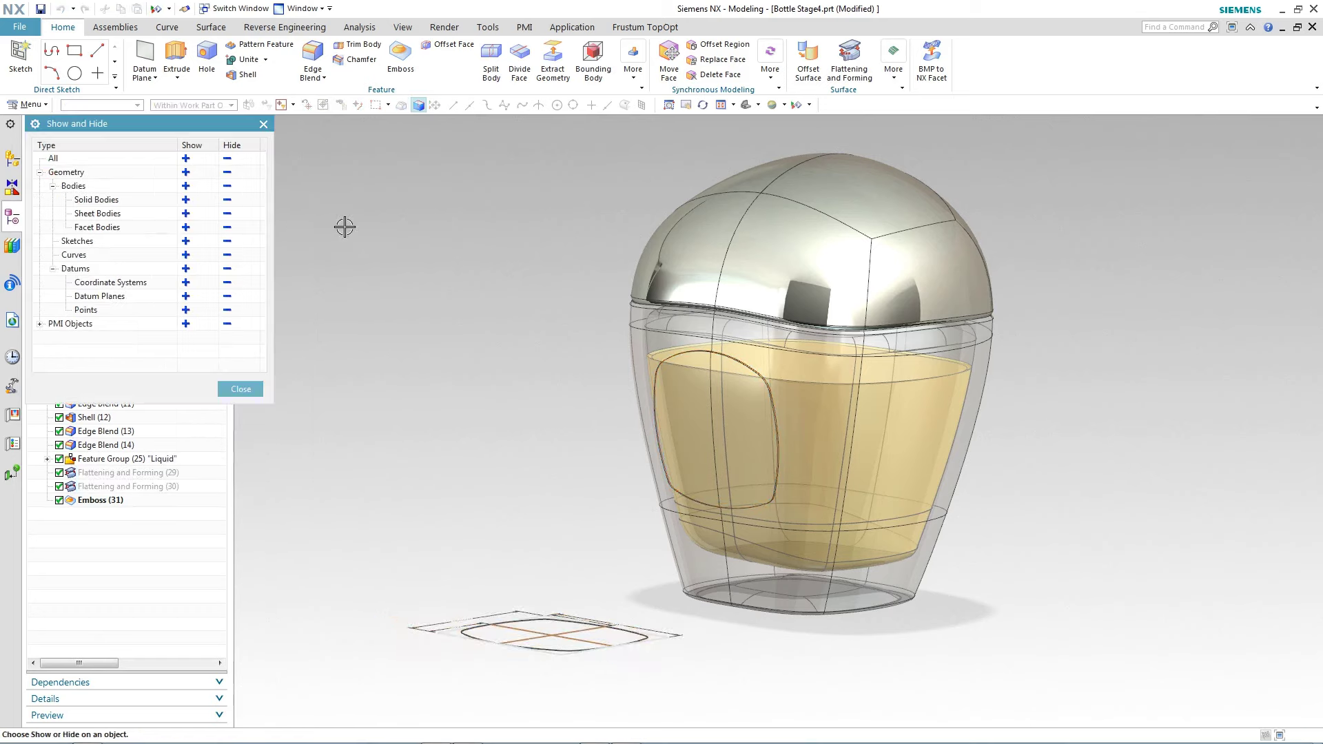
pyautogui.click(227, 255)
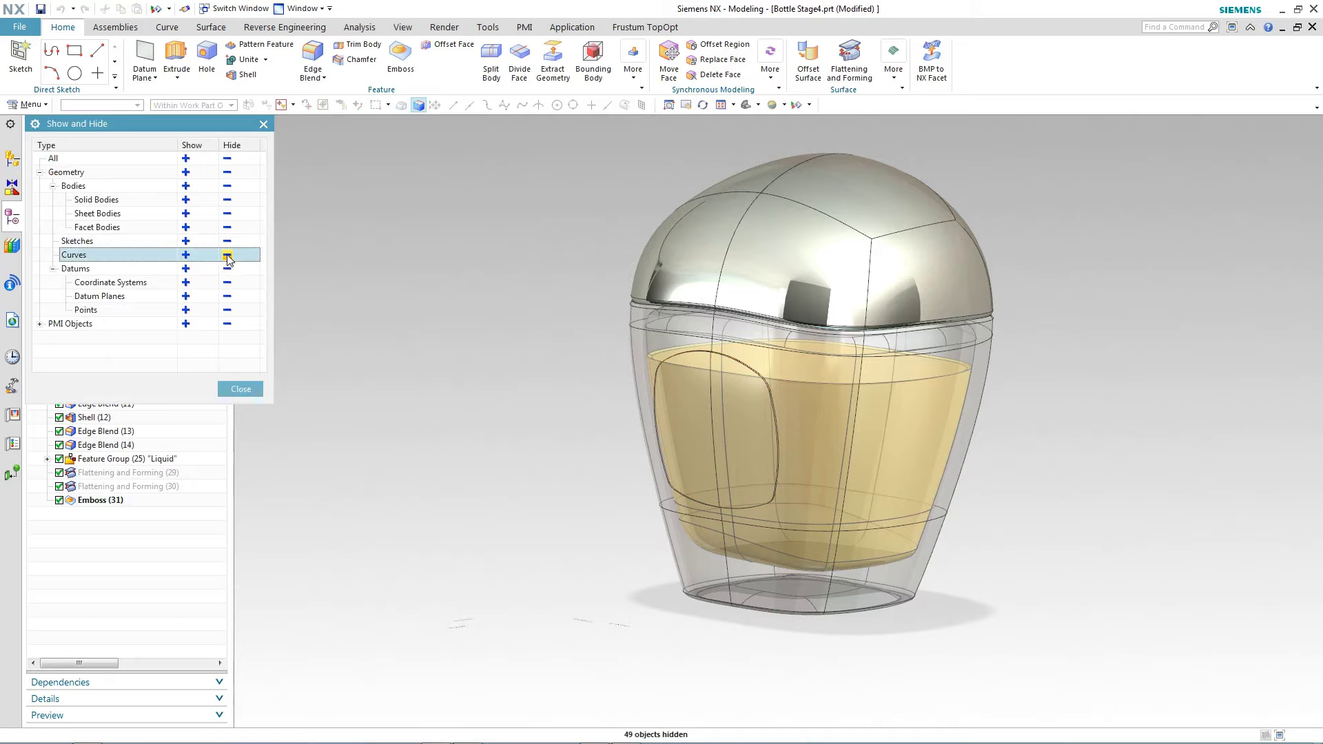
pyautogui.click(227, 310)
pyautogui.click(241, 389)
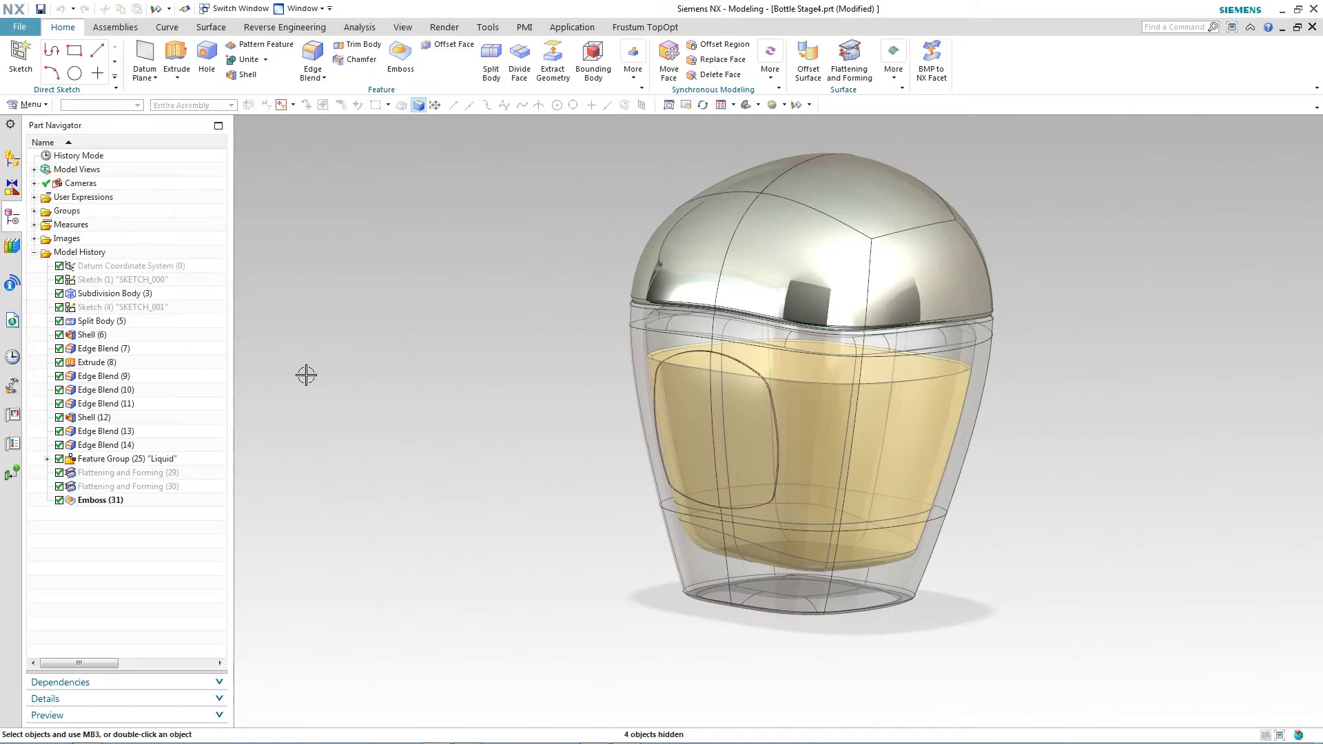
pyautogui.scroll(1, 301, 351)
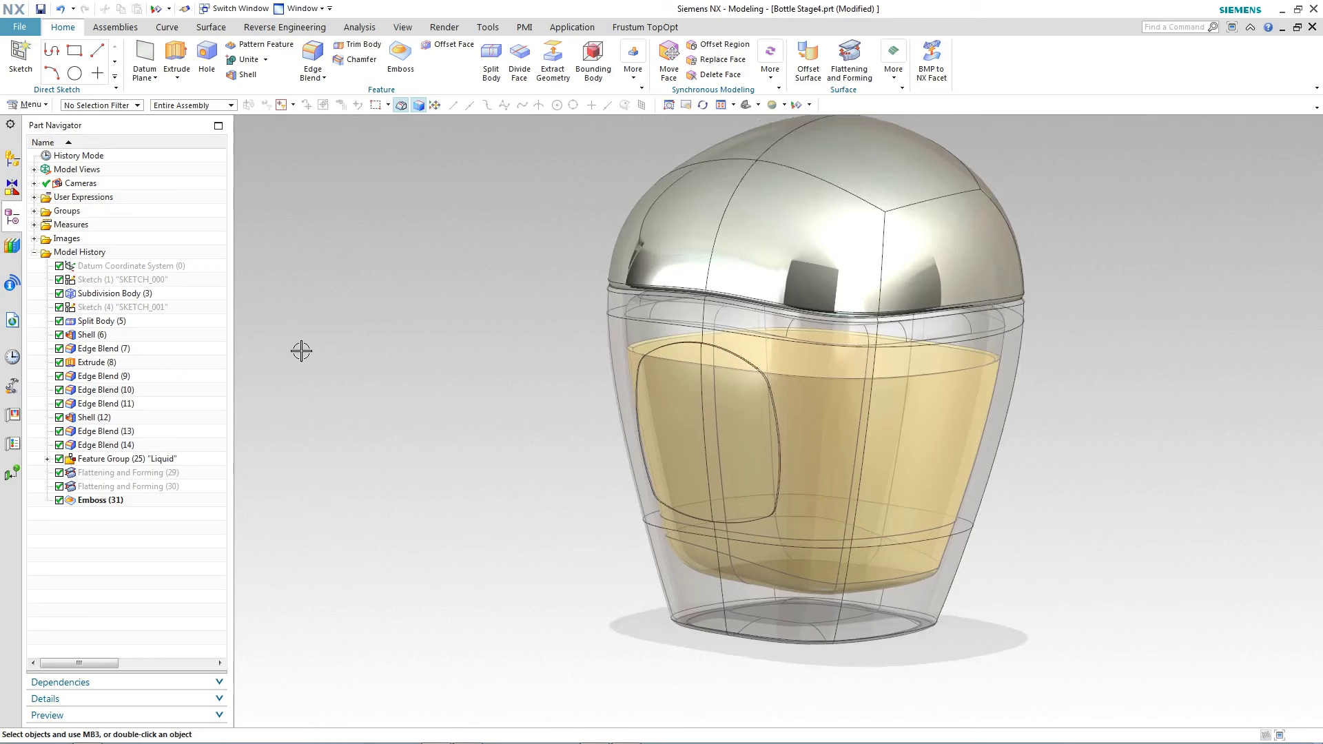
pyautogui.scroll(1, 301, 351)
pyautogui.scroll(1, 301, 351)
pyautogui.scroll(1, 301, 351)
pyautogui.scroll(1, 301, 350)
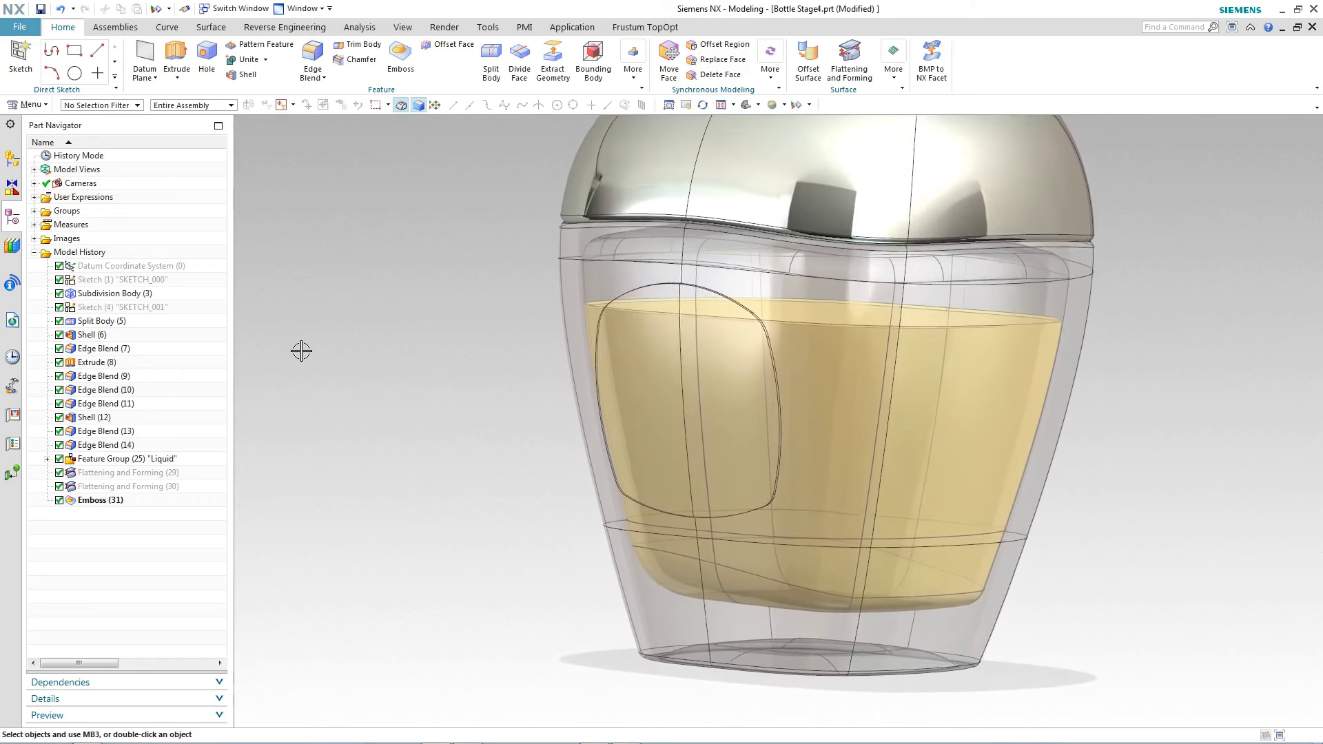
pyautogui.scroll(1, 301, 350)
pyautogui.scroll(1, 301, 351)
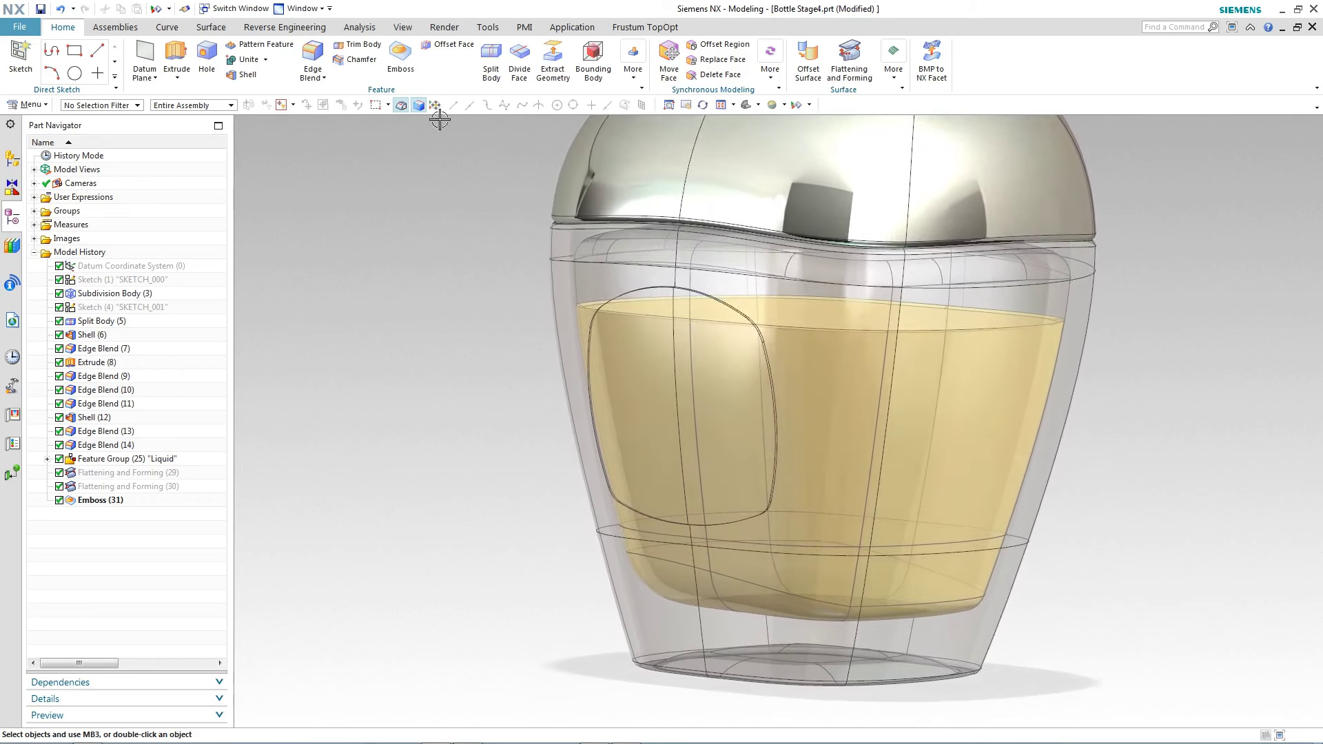
# Create an M White decal sticker on both label faces, centring its origin on the label
pyautogui.click(444, 27)
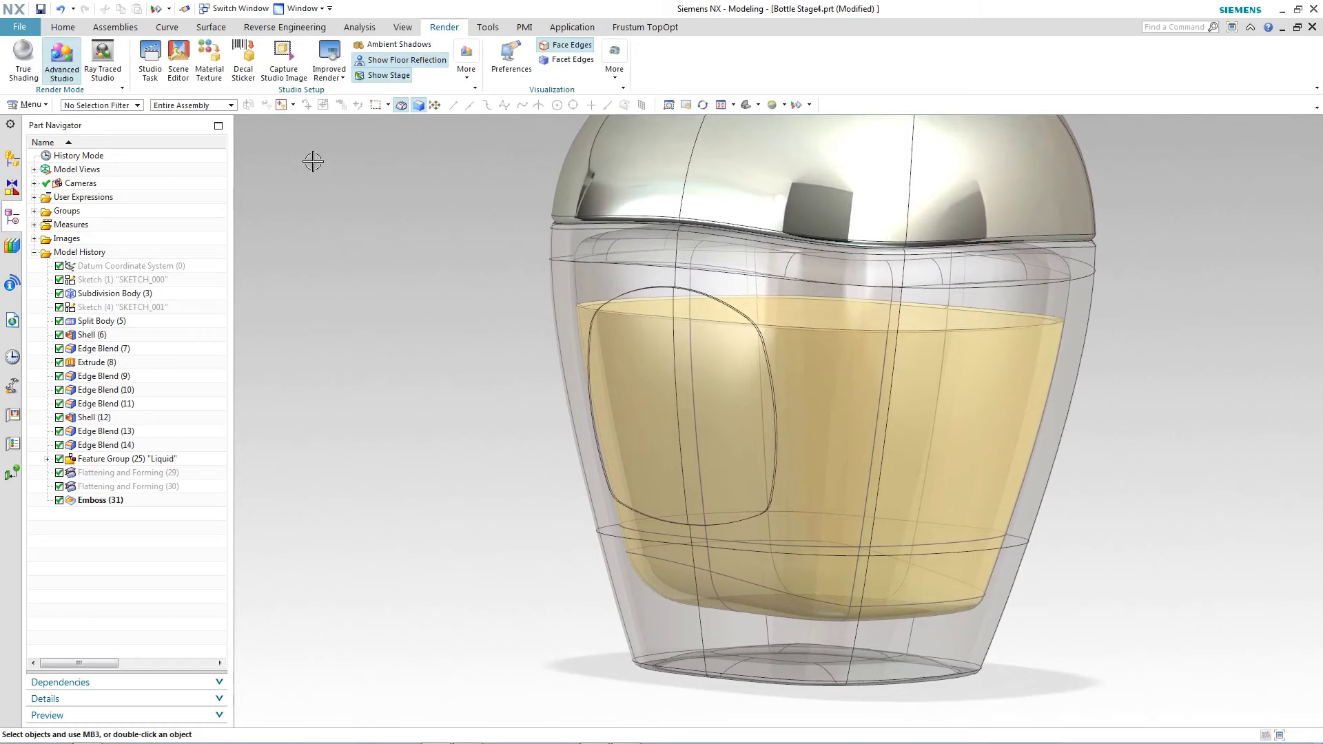
pyautogui.click(248, 64)
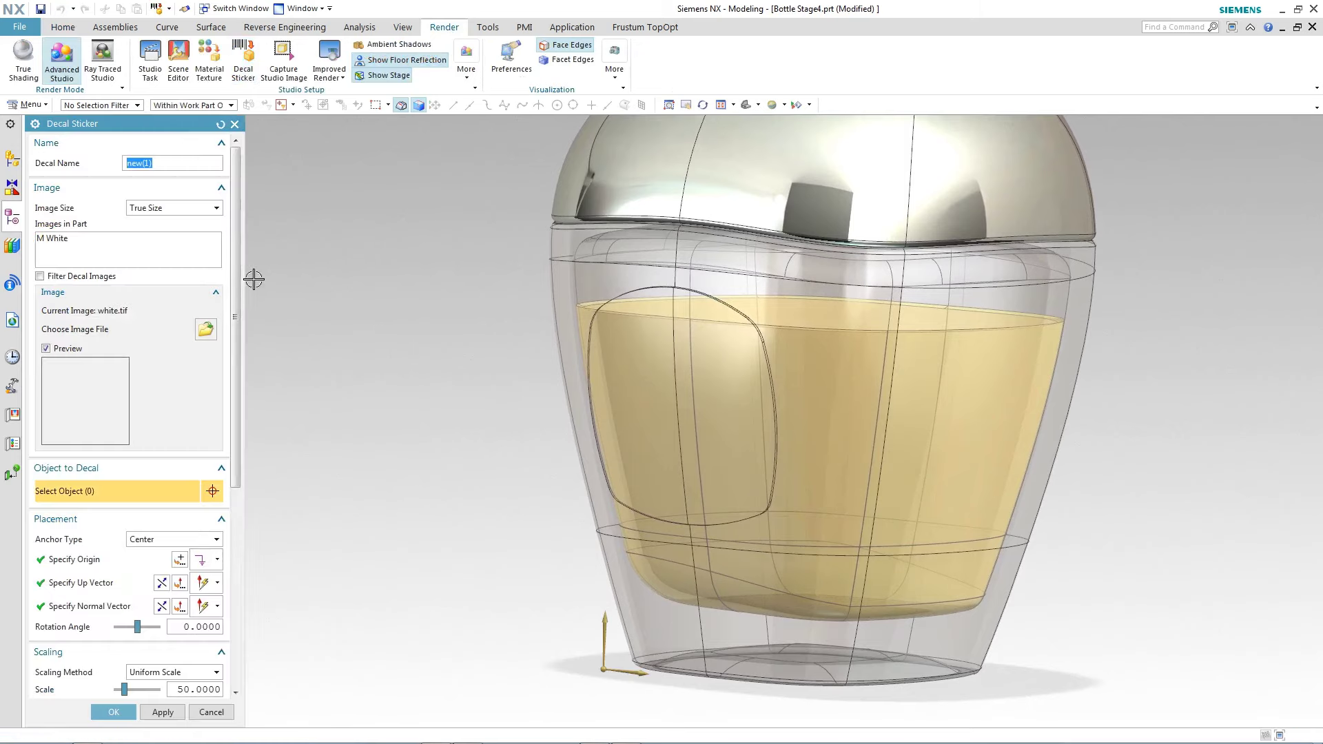
pyautogui.click(62, 243)
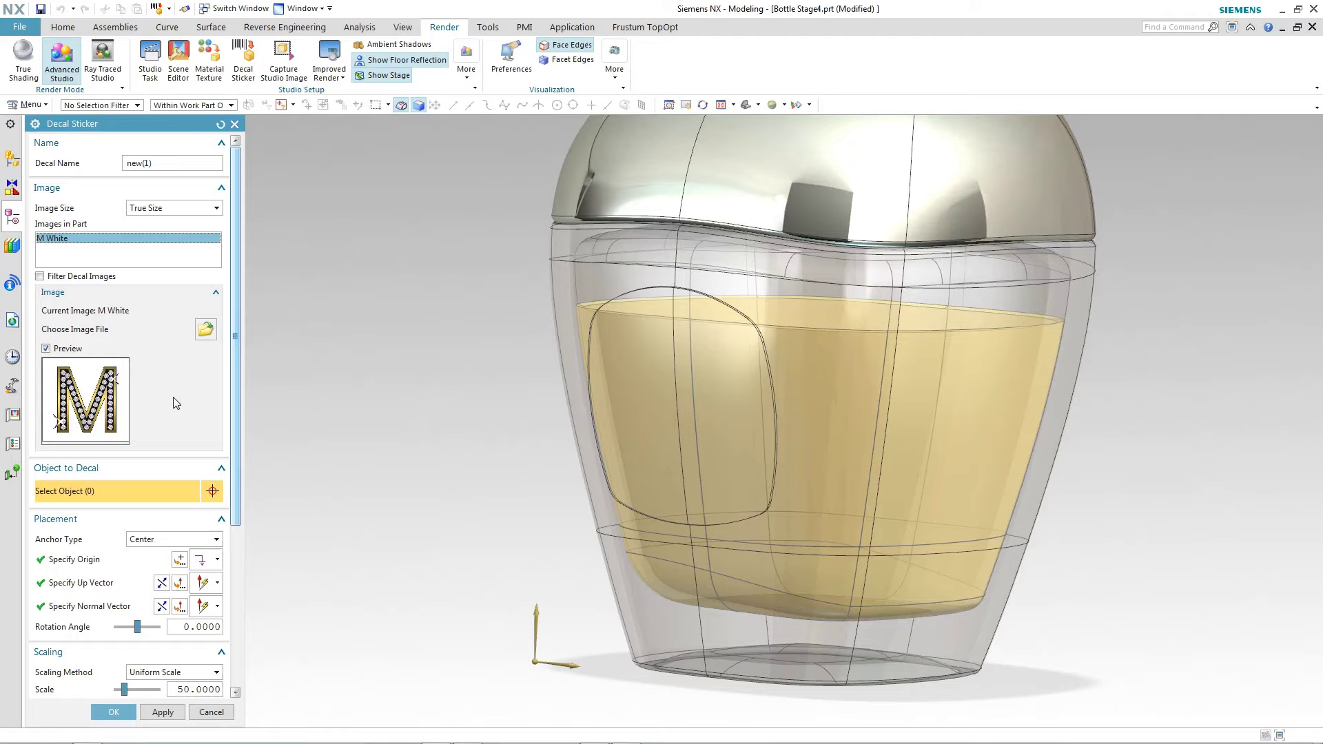
pyautogui.click(621, 383)
pyautogui.click(706, 383)
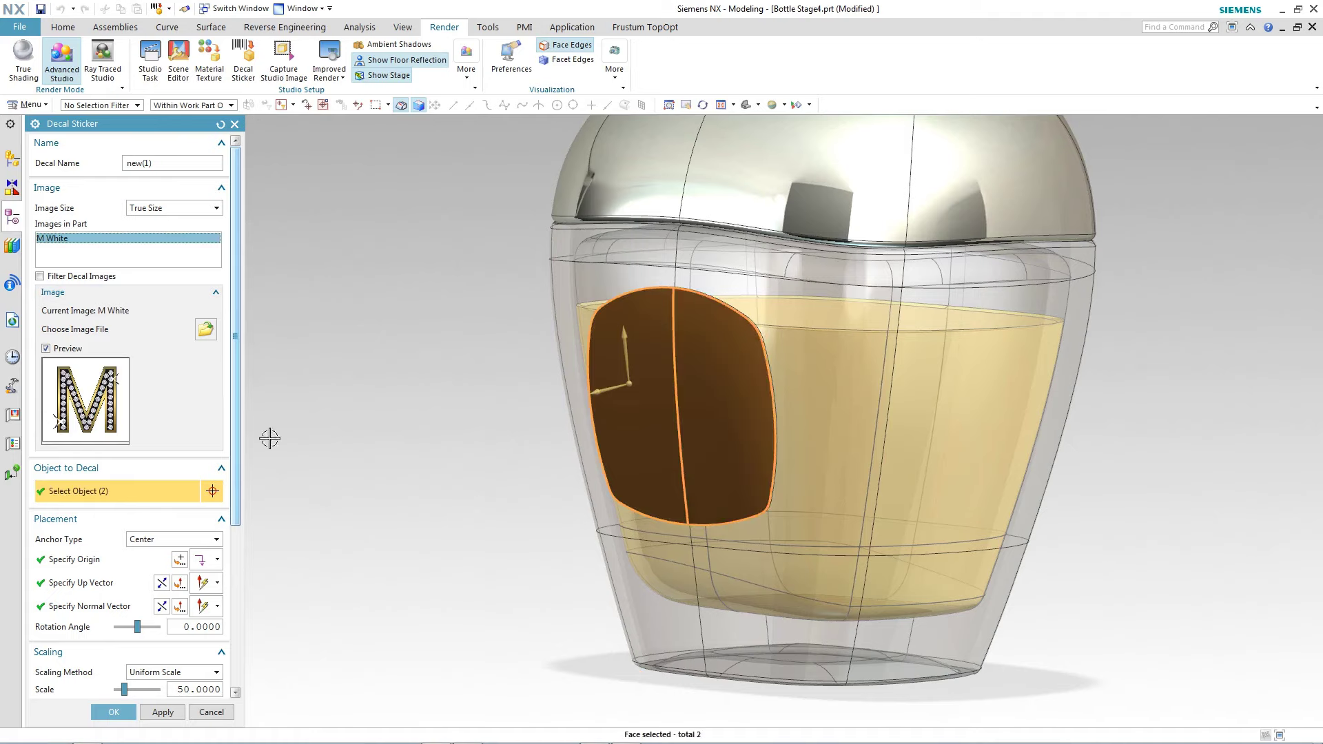
pyautogui.click(104, 559)
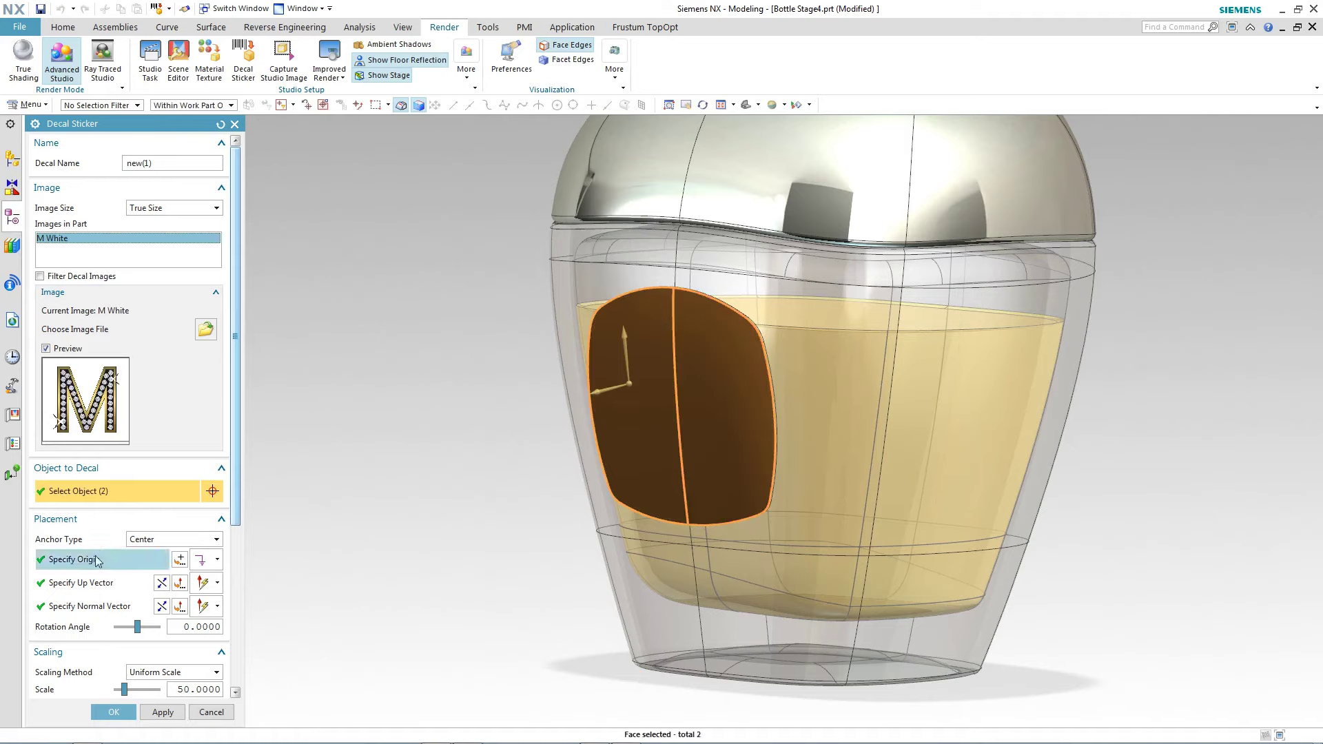
pyautogui.click(675, 403)
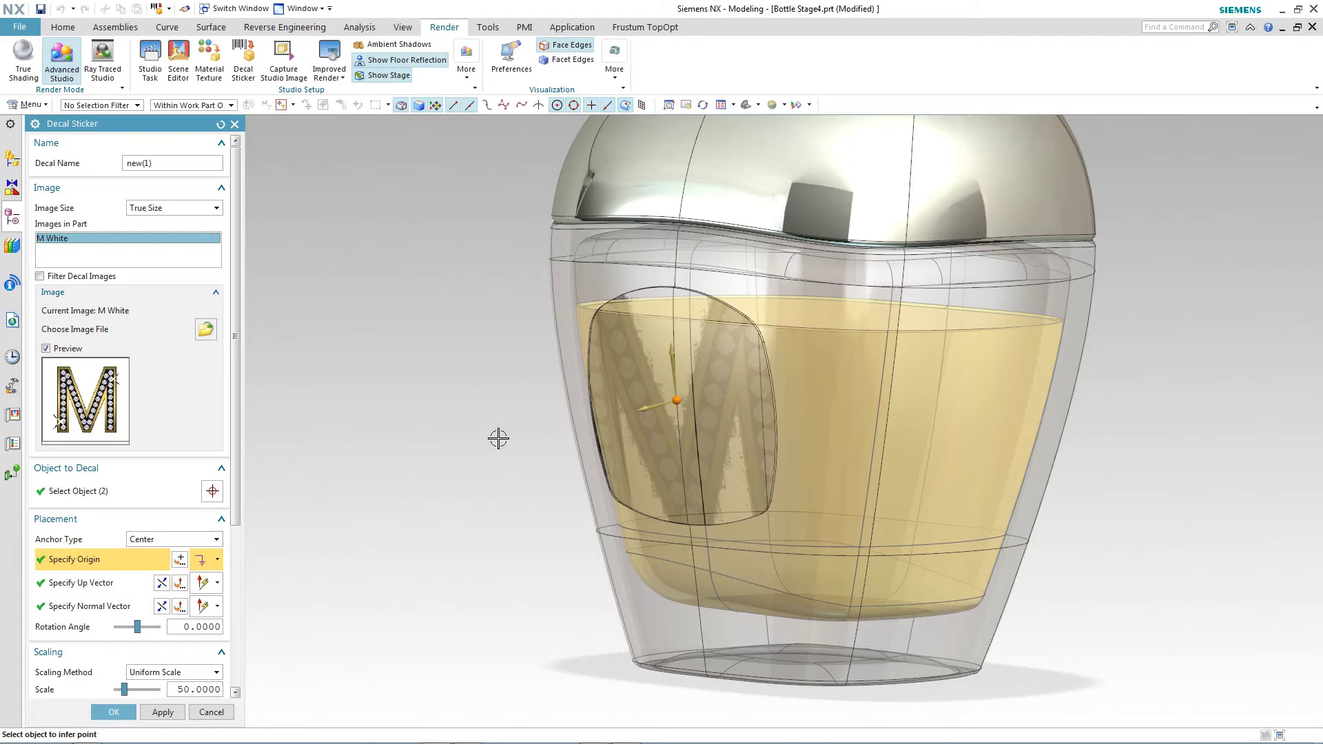
# Set the decal scale to 30, point it upright along Z, and nudge its centre lower
pyautogui.doubleClick(194, 689)
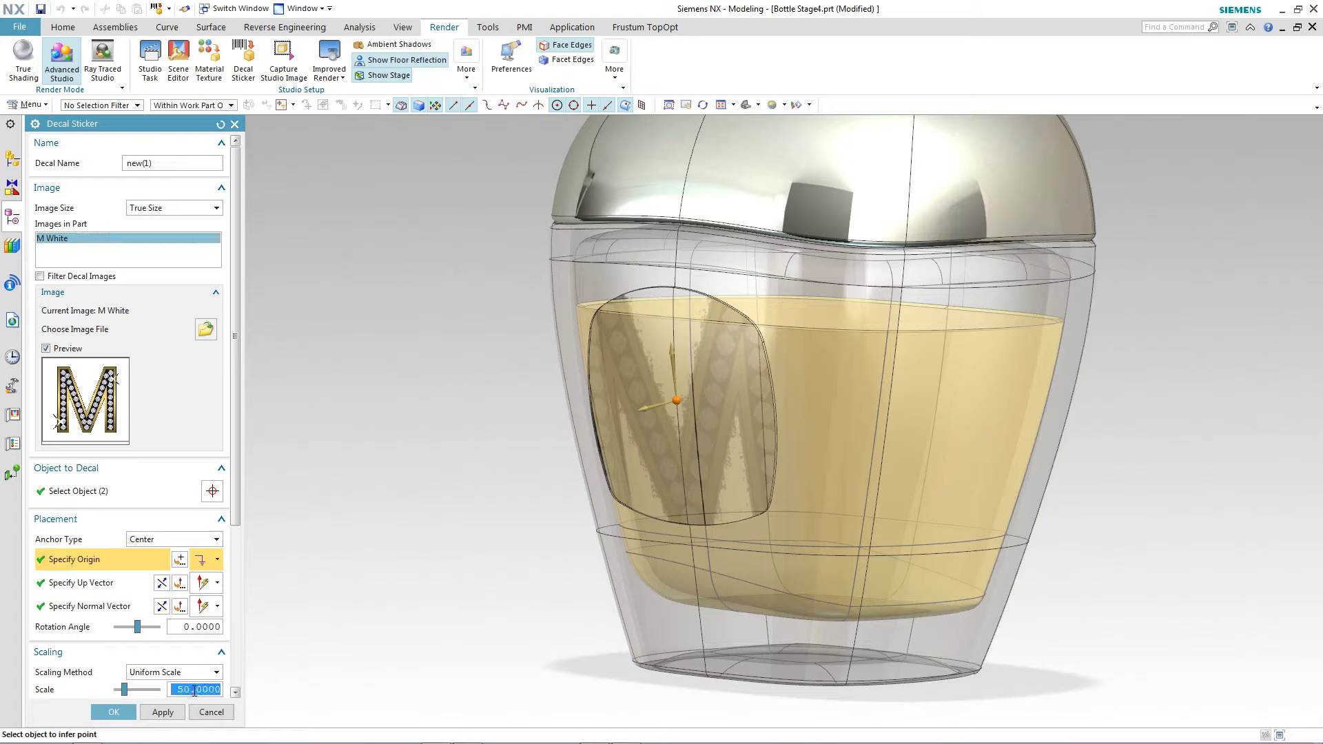
pyautogui.write('30')
pyautogui.press('Return')
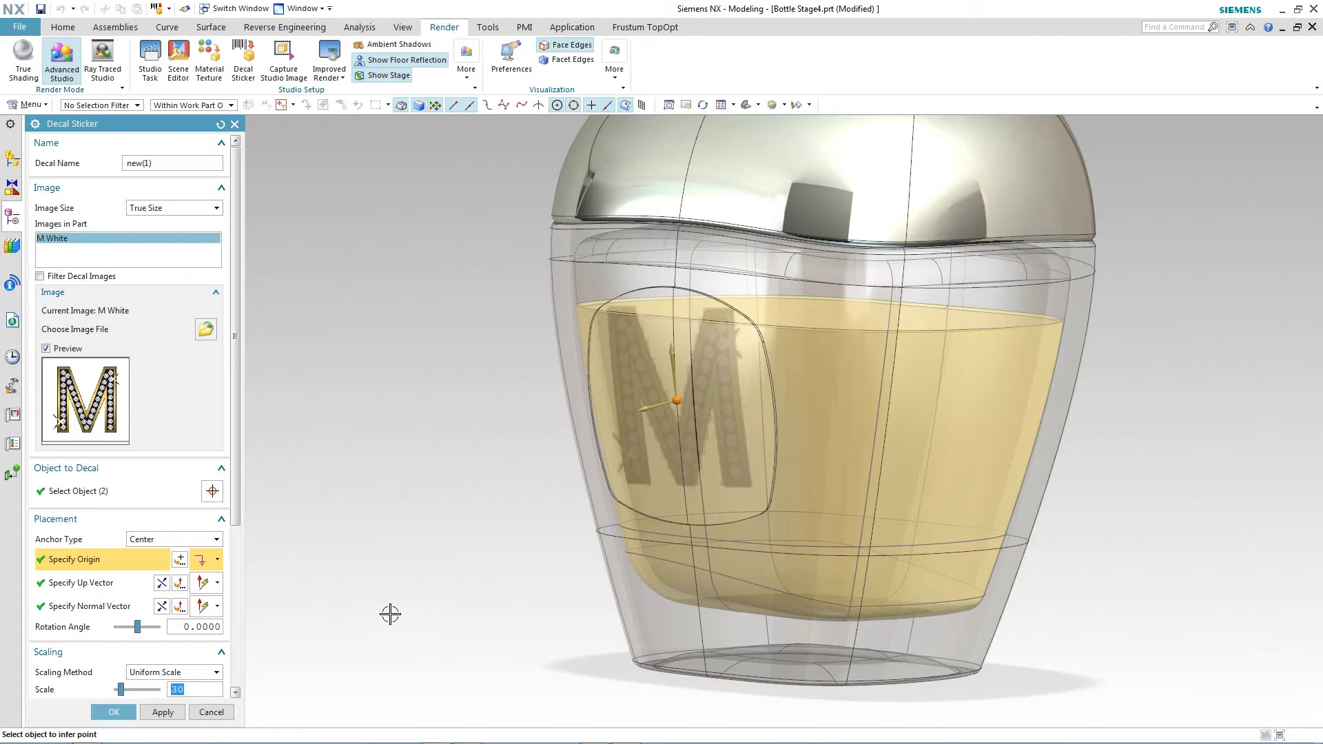
pyautogui.click(100, 587)
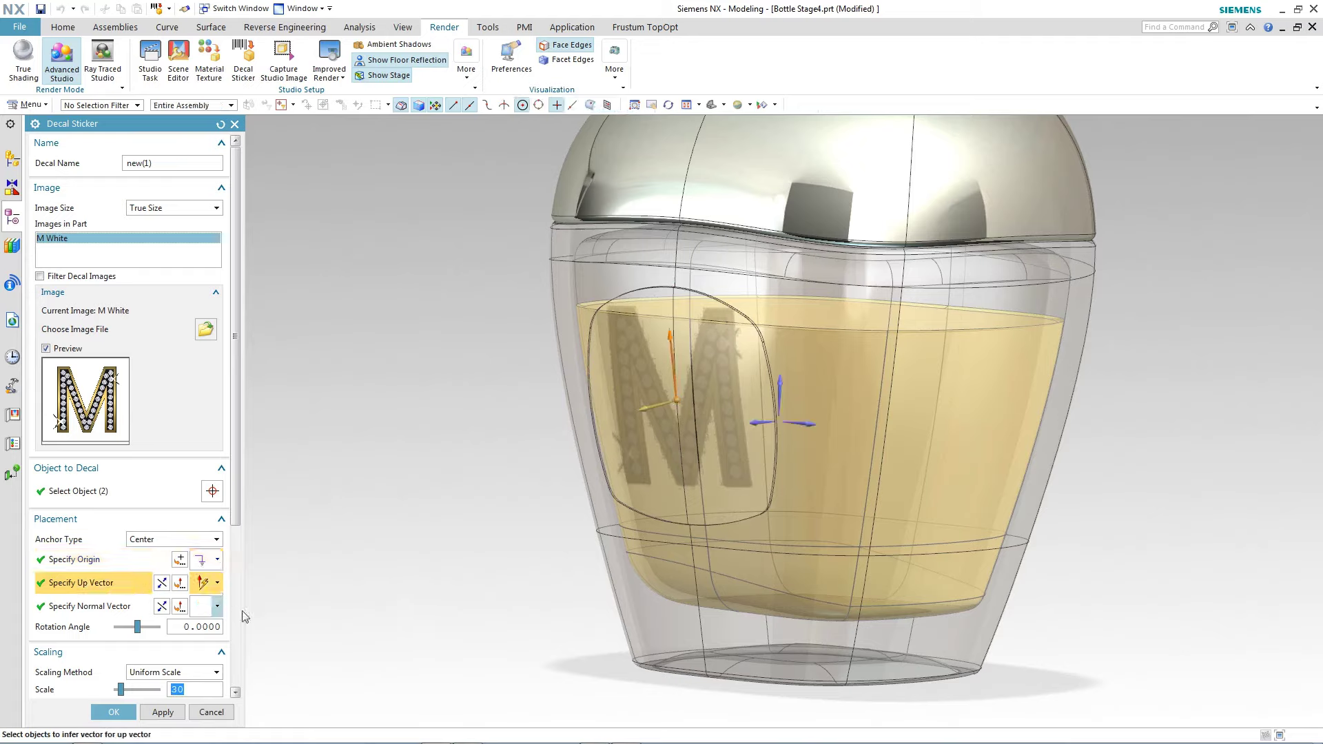
pyautogui.click(780, 381)
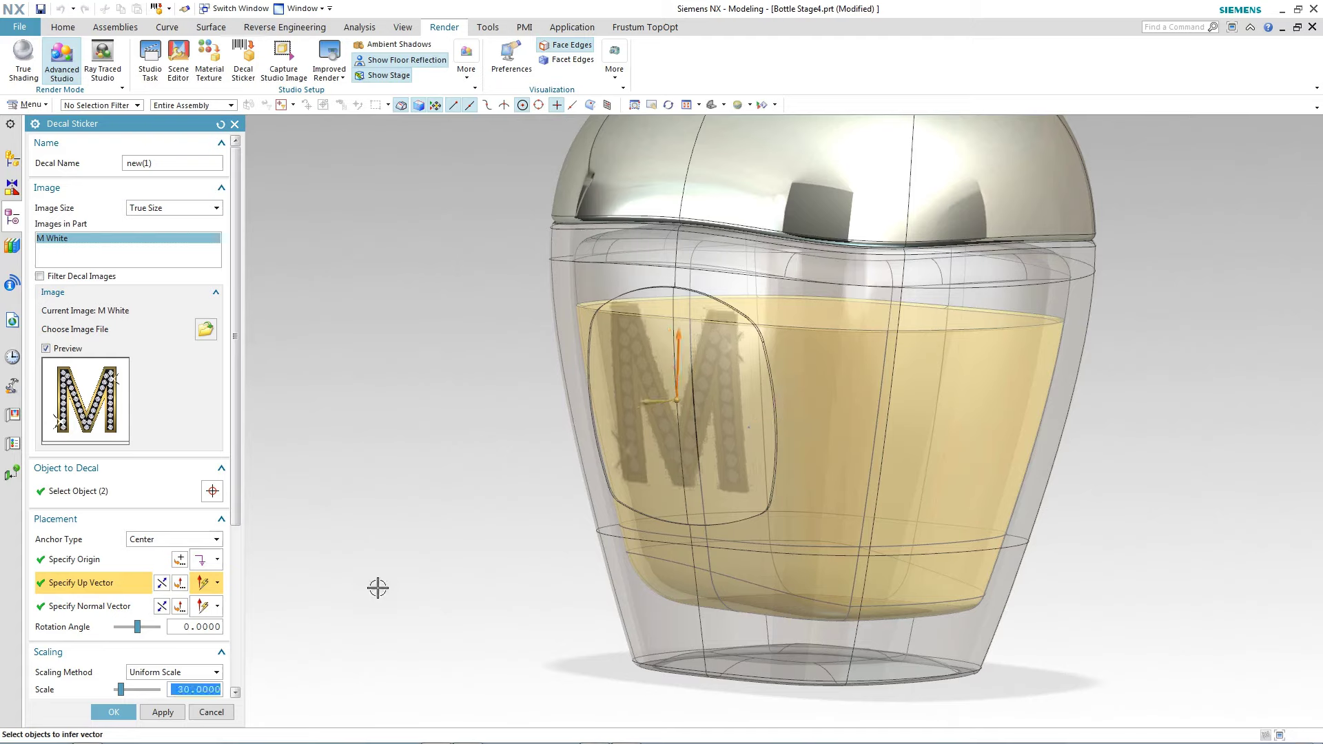
pyautogui.click(104, 559)
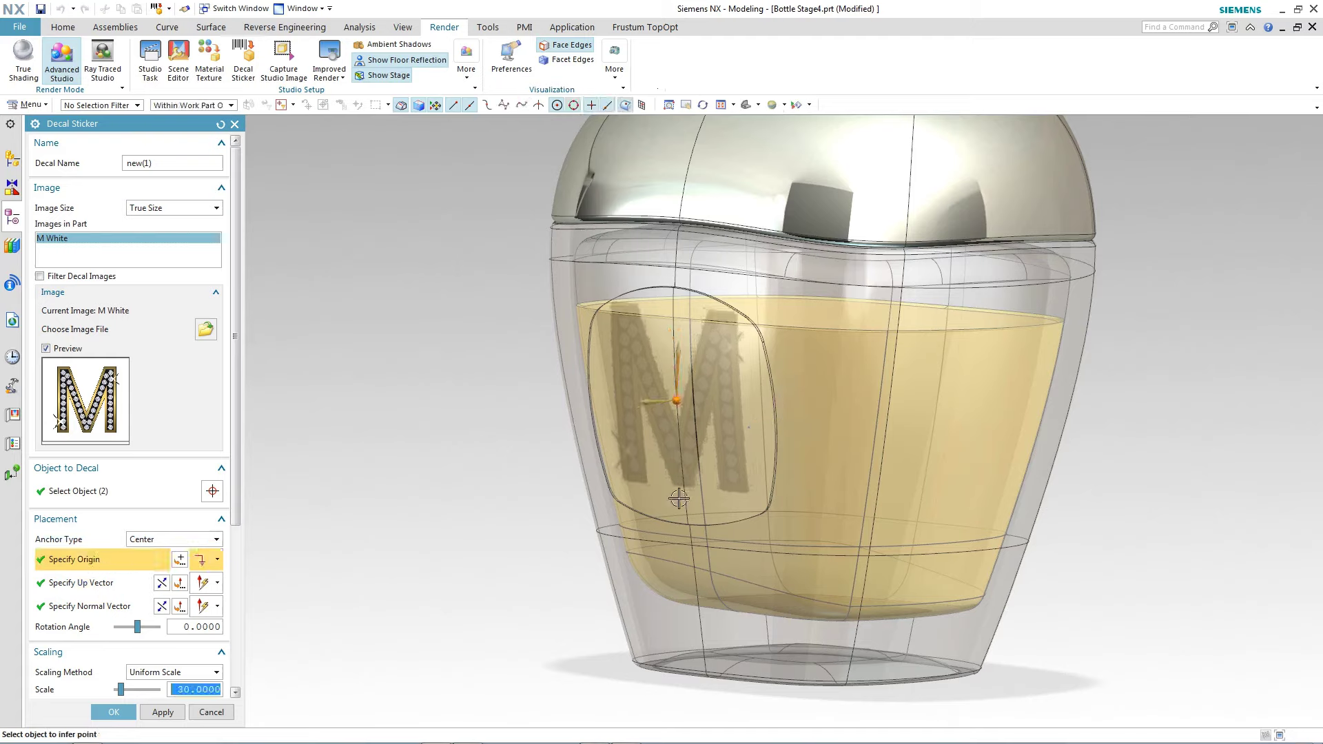
pyautogui.click(677, 415)
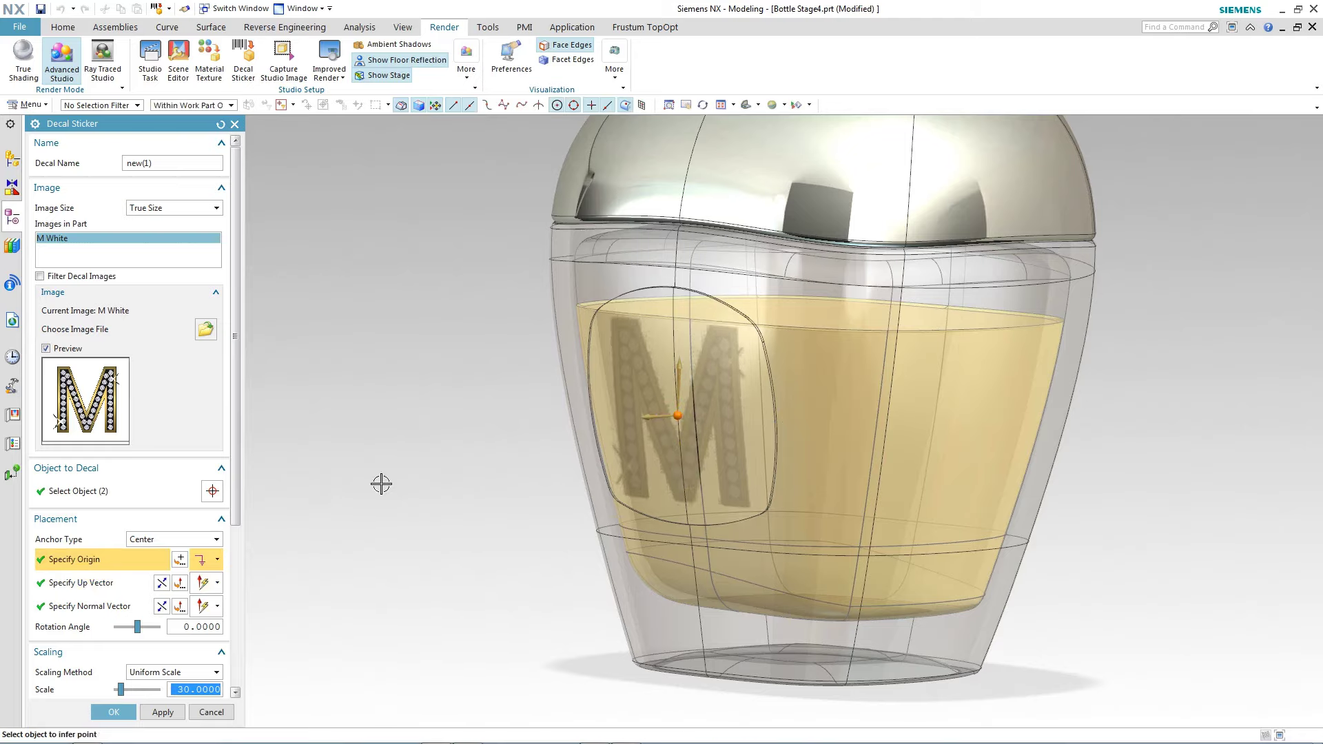
# Apply the decal, fit the bottle in view, and run a paused, then closed, Ray Traced Studio preview
pyautogui.click(113, 712)
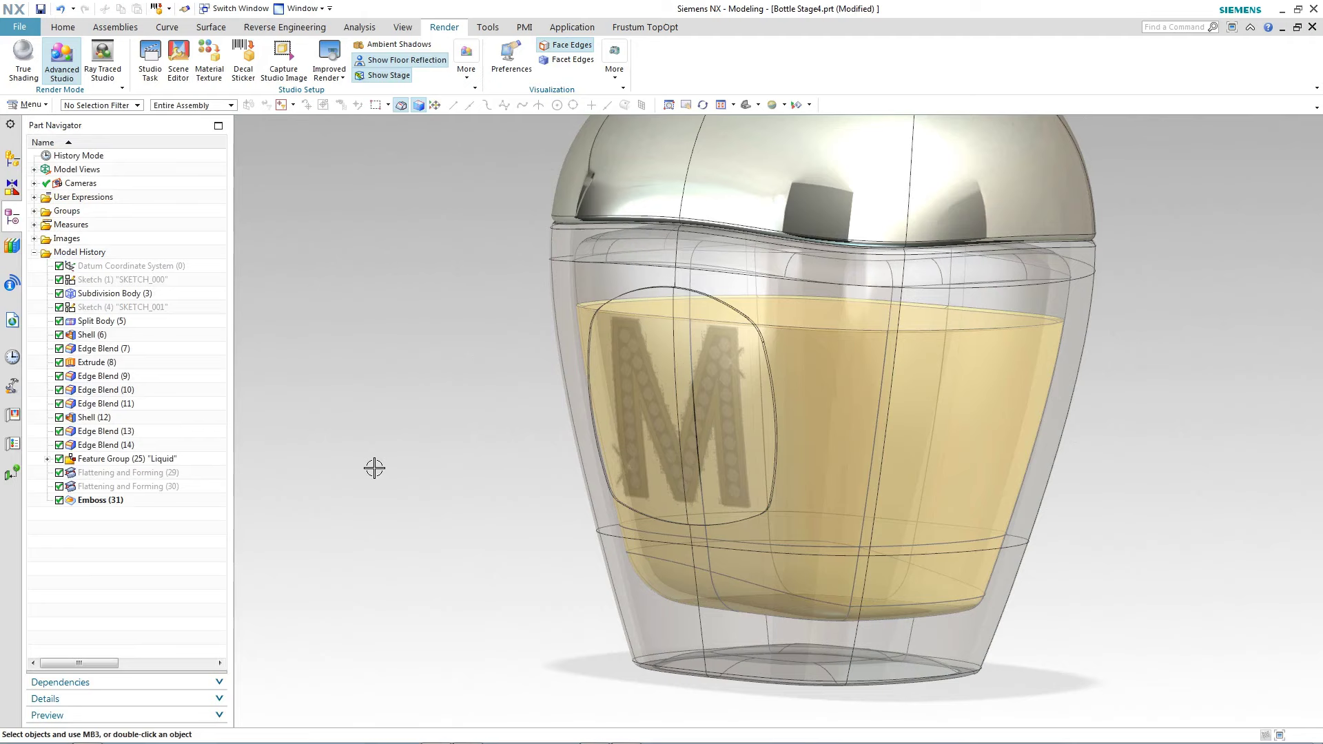
pyautogui.press('Home')
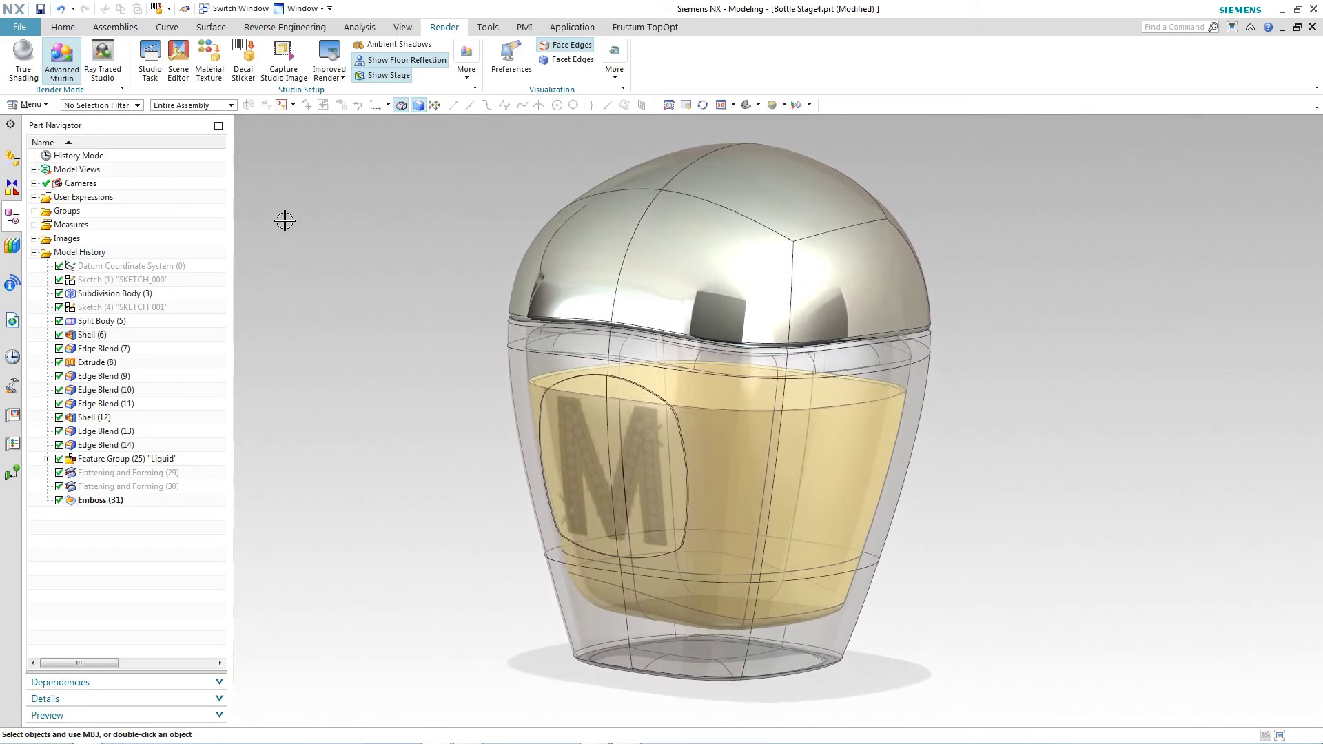
pyautogui.click(104, 58)
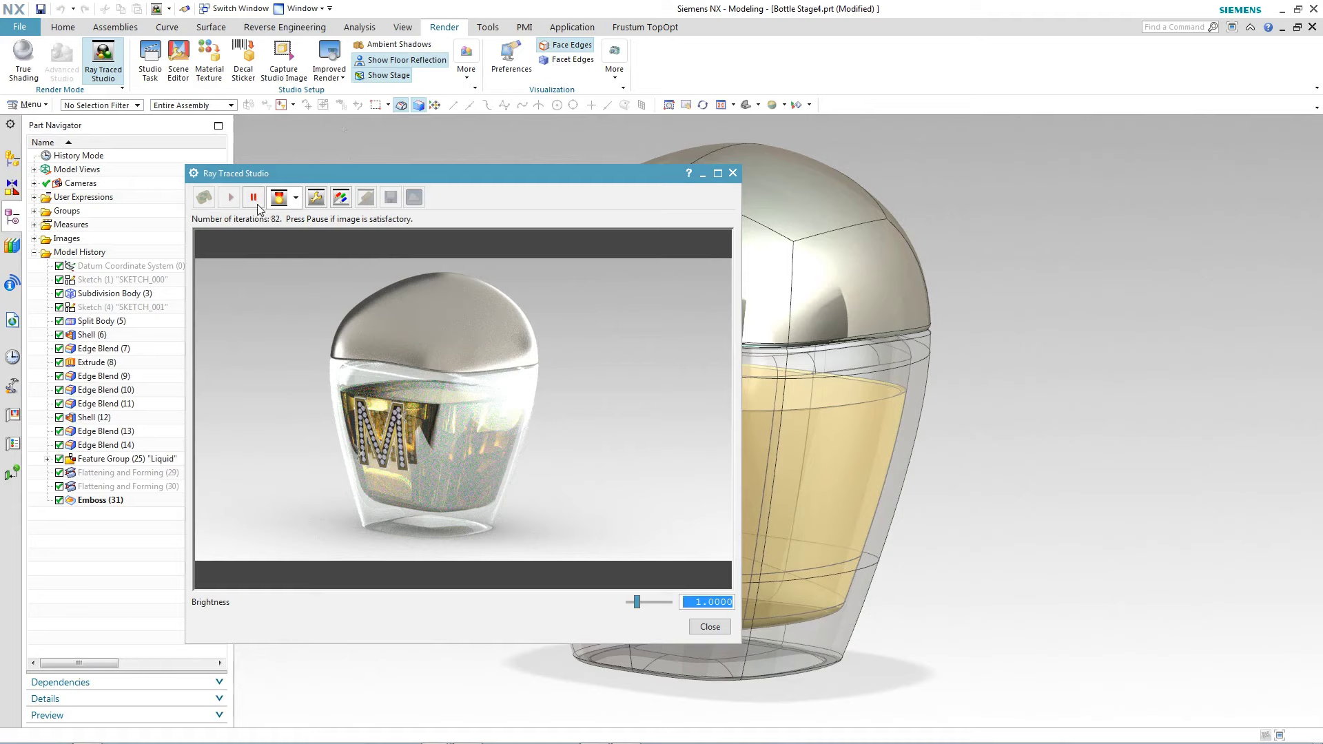
pyautogui.click(258, 205)
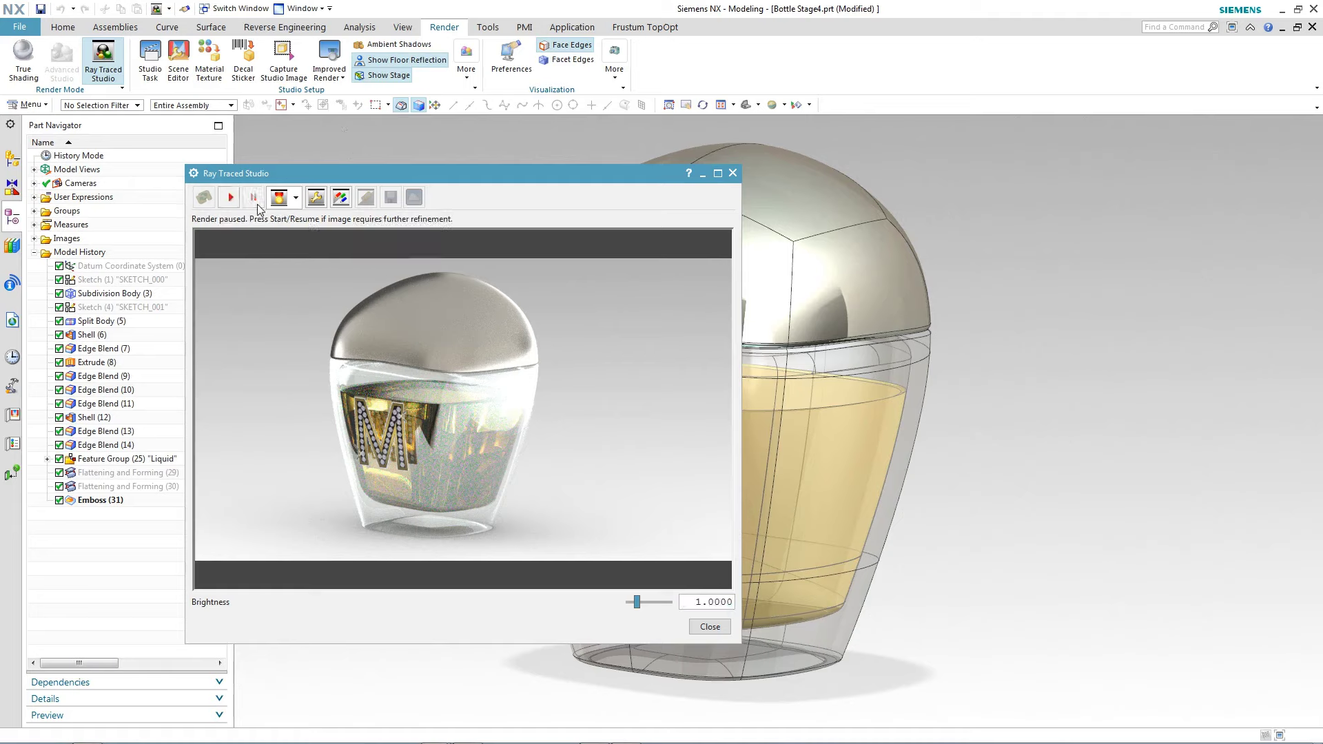
pyautogui.click(709, 631)
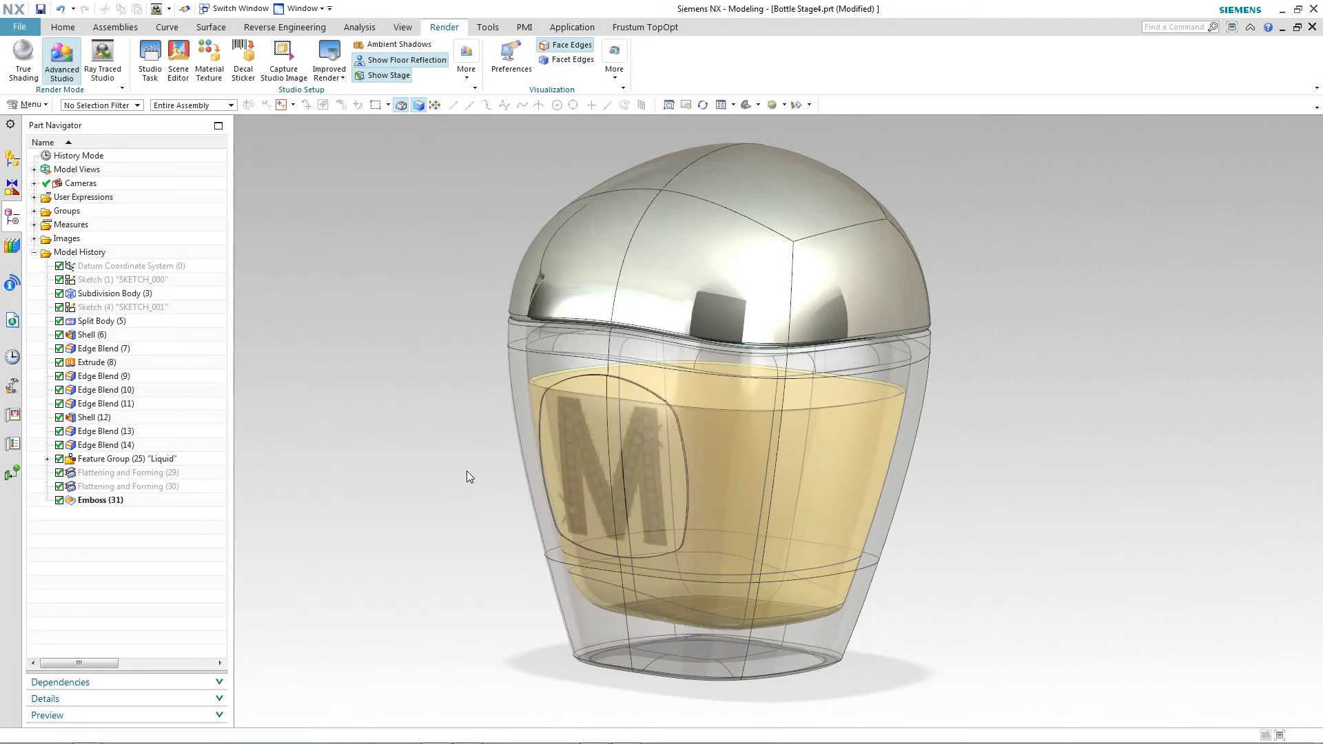